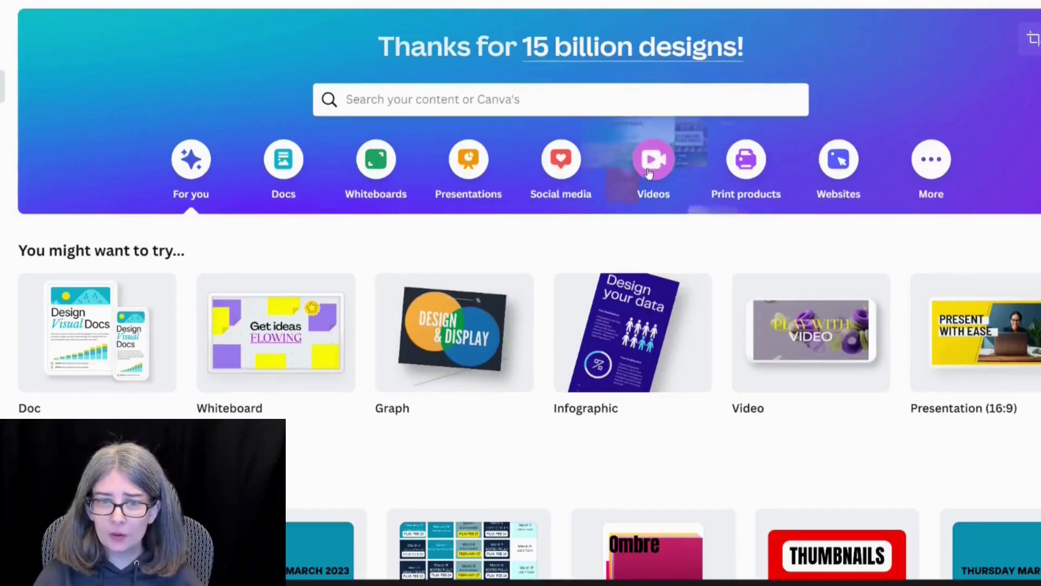
Create a new blank video design from the Canva home page
click(649, 173)
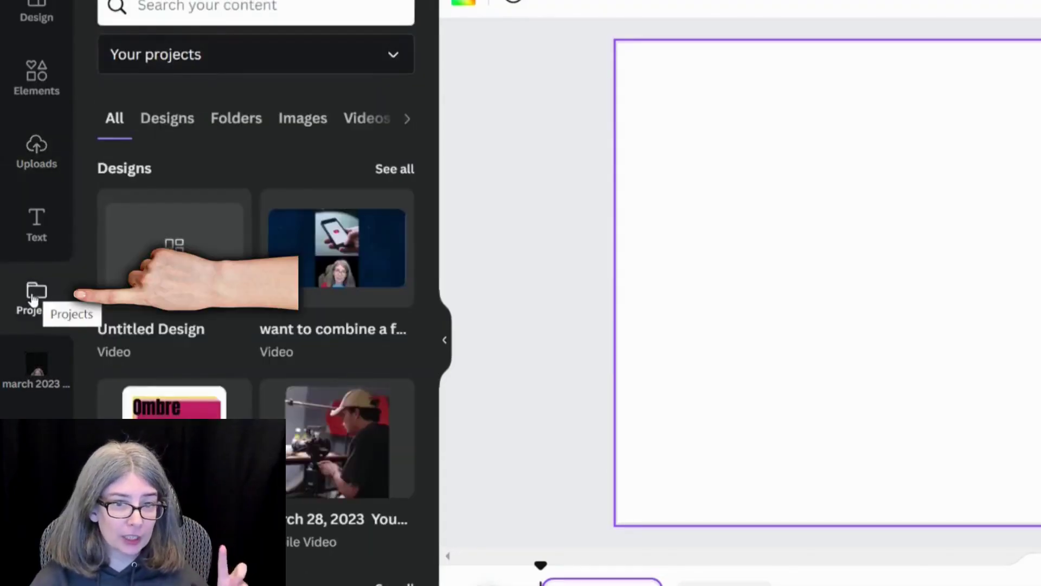
Under Folders, create an empty folder named 'Clips from Longer Content 2023'
click(241, 121)
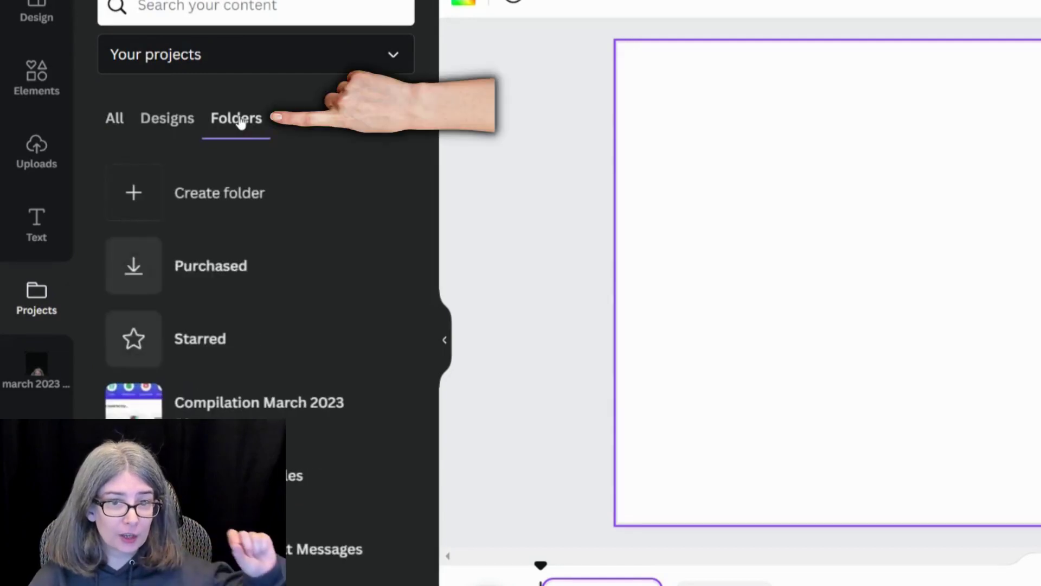
click(133, 193)
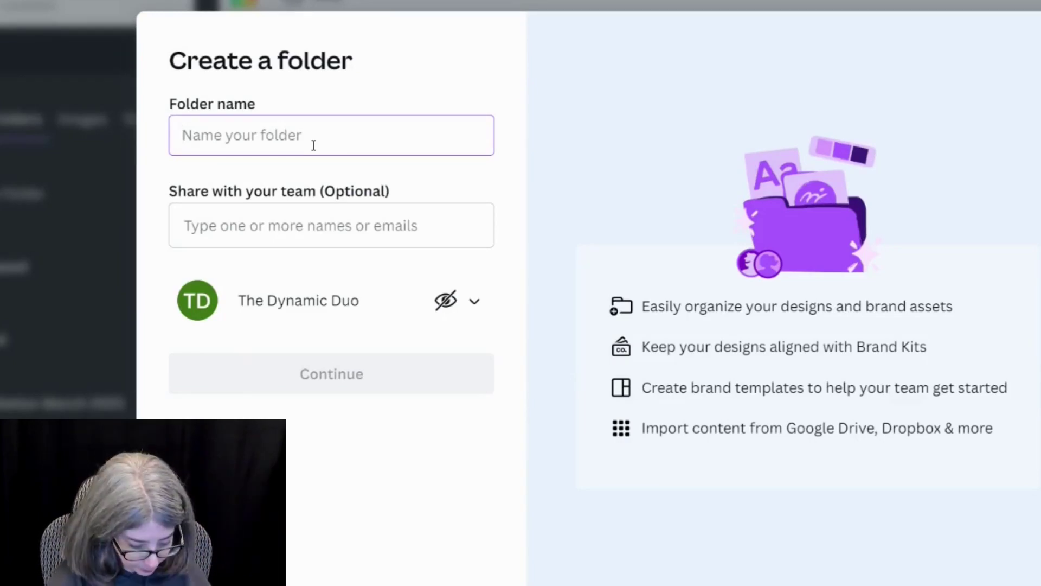
text(Clips from Longer Content 2023)
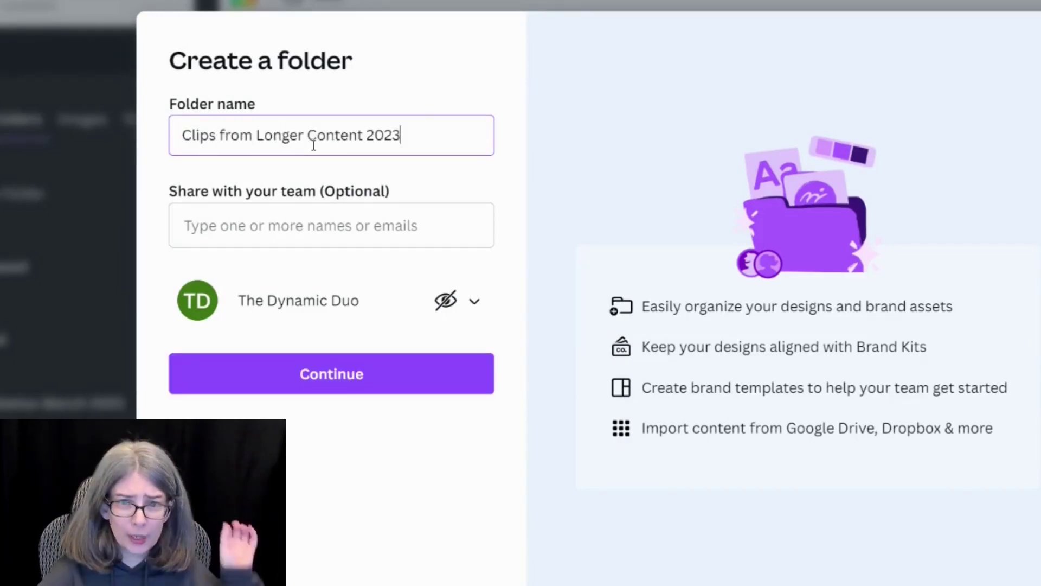
click(350, 372)
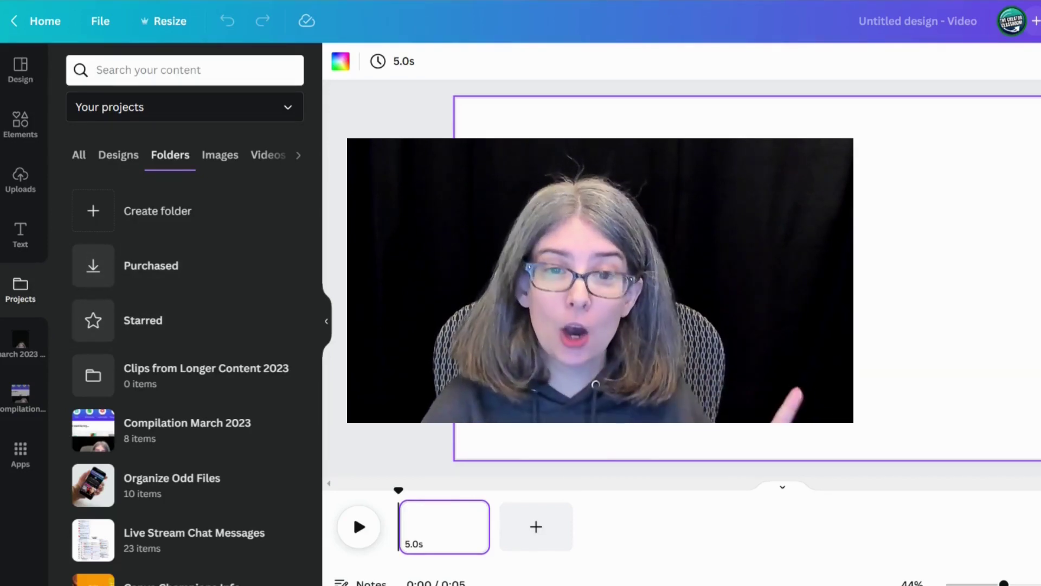
Open the Clips from Longer Content 2023 folder and remove the Compilation sidebar shortcut
click(175, 388)
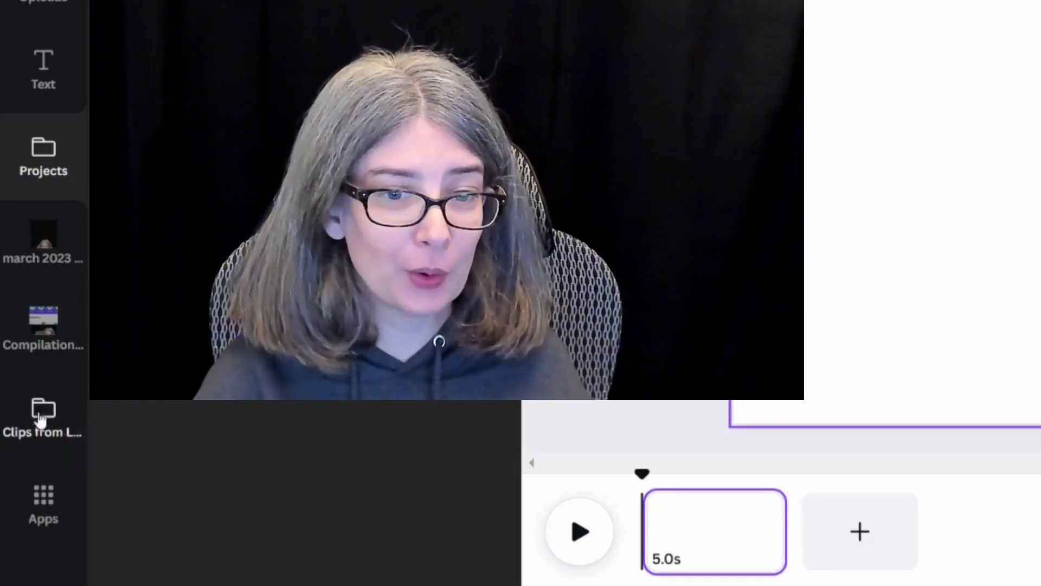
mouse_move(42, 332)
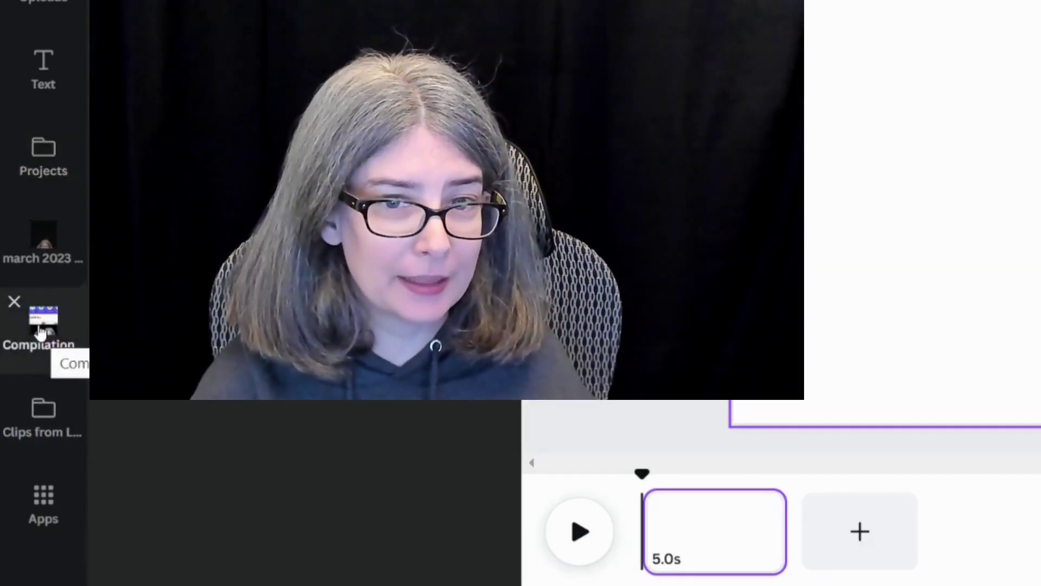
click(15, 304)
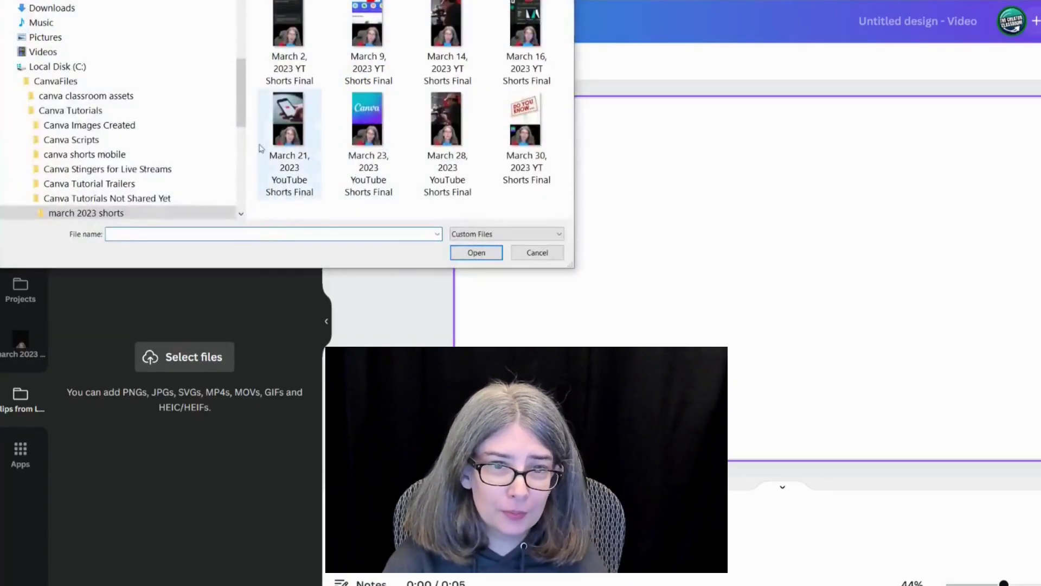
Upload the POSSIBLE FINAL Video Editing From Live and color-matching clips from Canva Tutorials Shared Already
scroll(158, 116, down, 2)
click(108, 168)
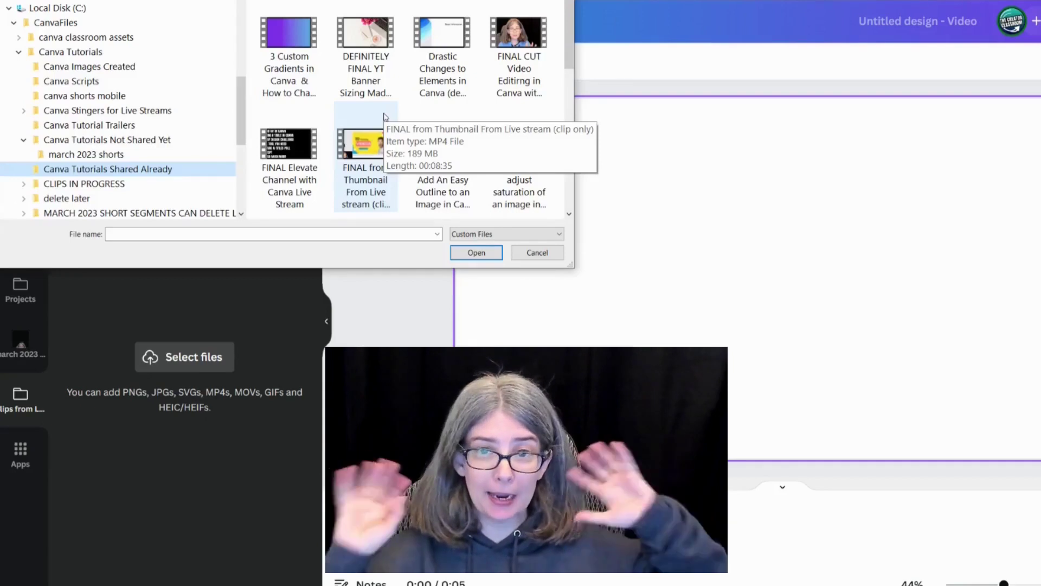
scroll(384, 117, down, 3)
click(289, 41)
click(279, 158)
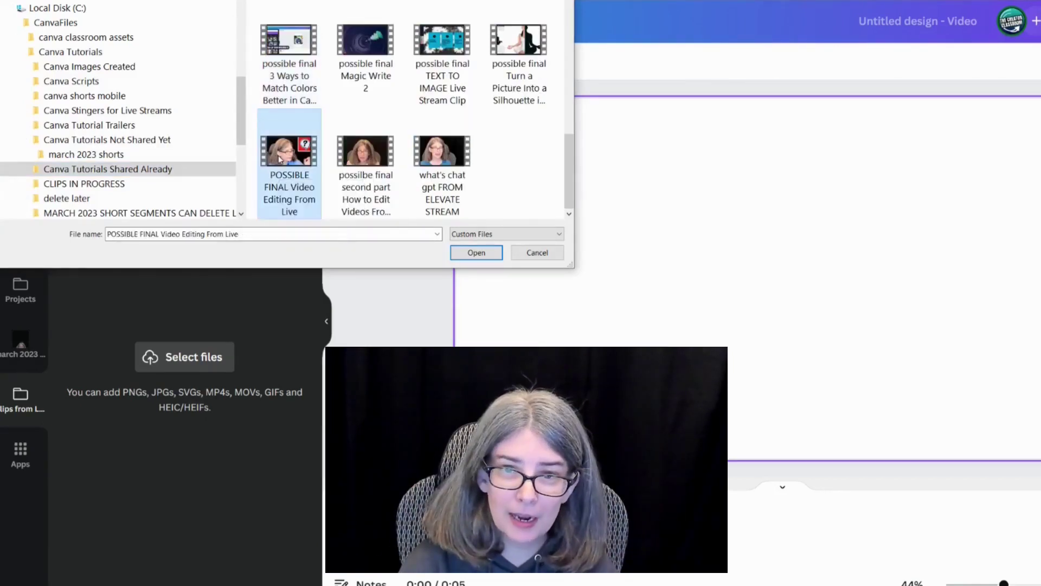
ctrl+click(299, 69)
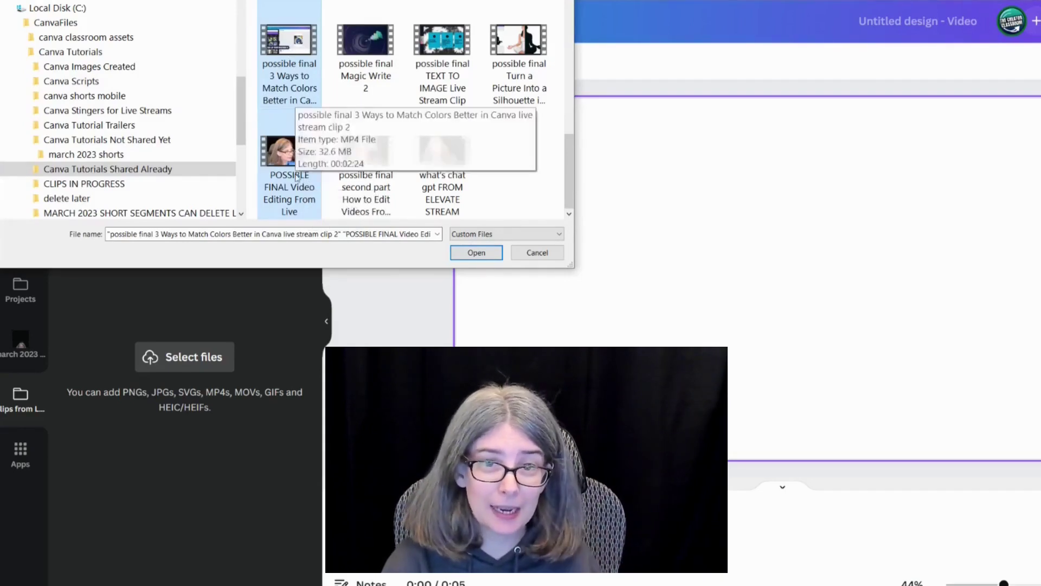
click(477, 253)
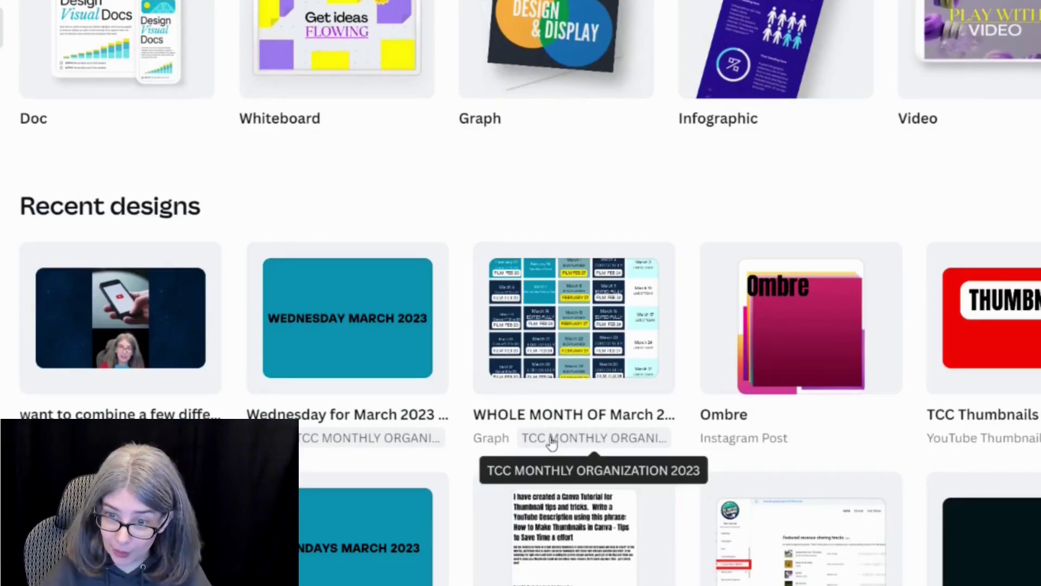
Scroll the Canva home page down to the Recent designs list
scroll(551, 442, down, 3)
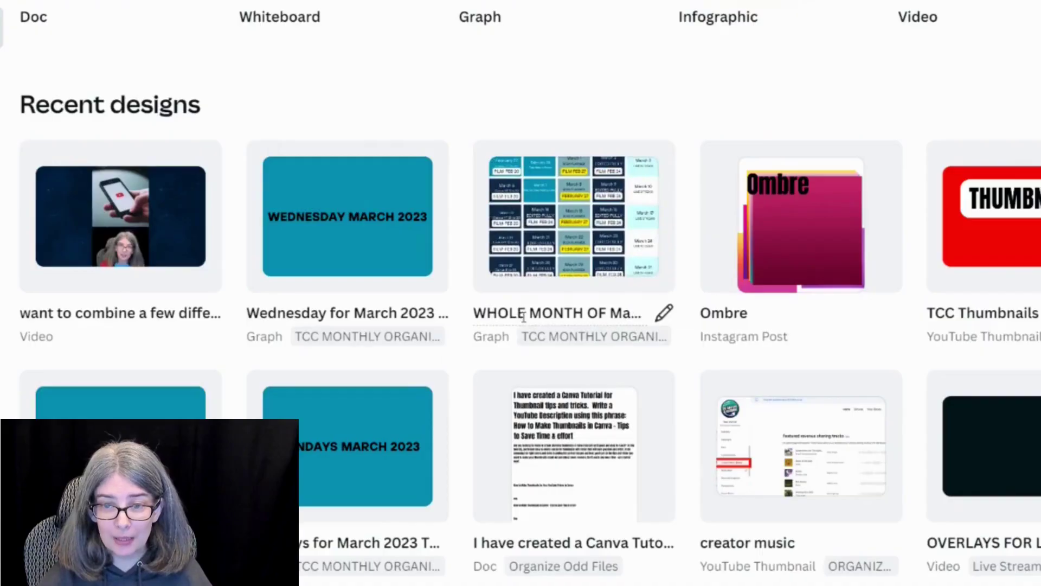
Open the WHOLE MONTH OF March design and scroll through its calendar pages
click(549, 220)
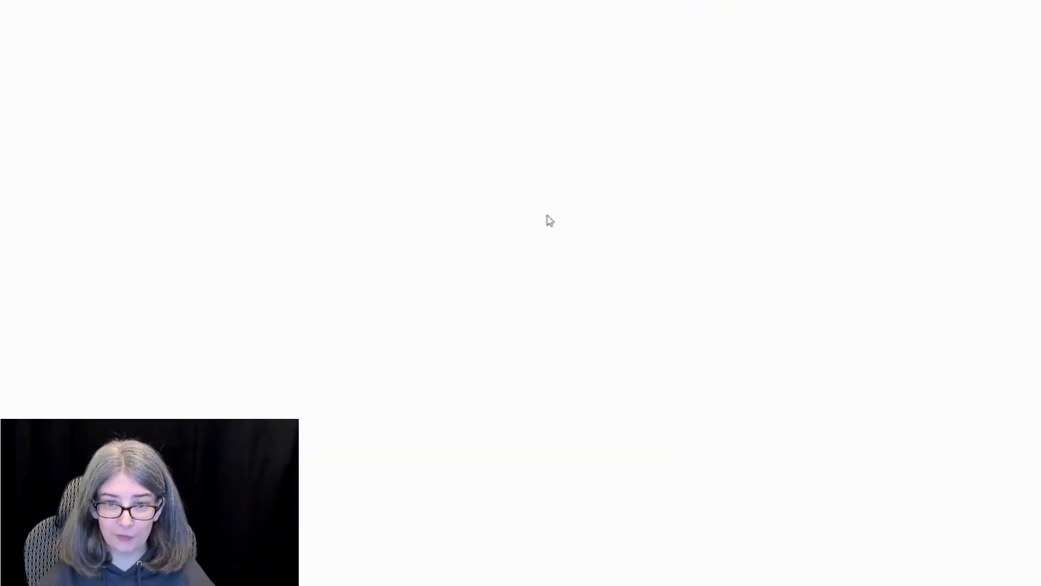
scroll(255, 195, up, 2)
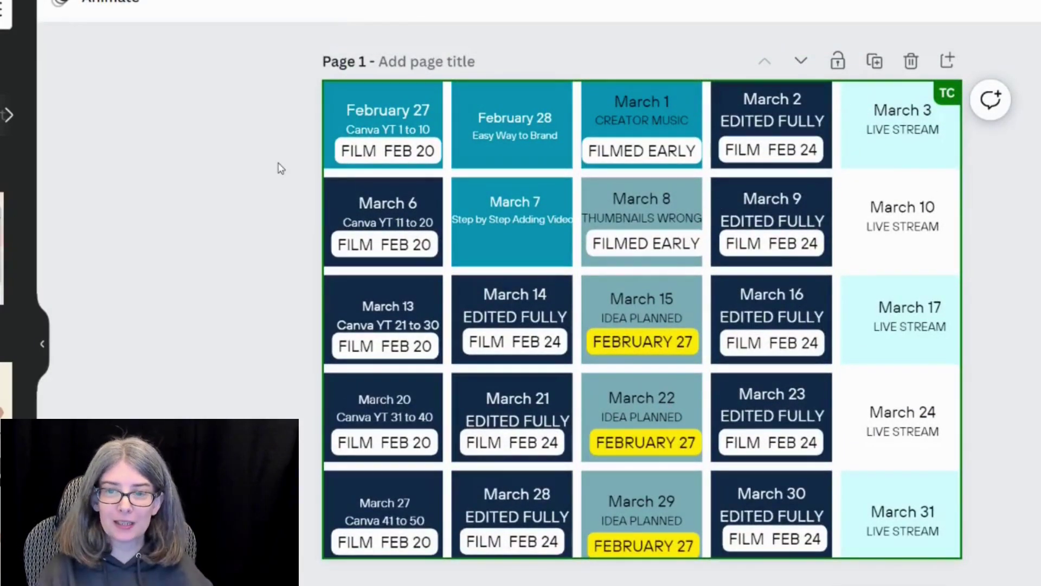
click(331, 88)
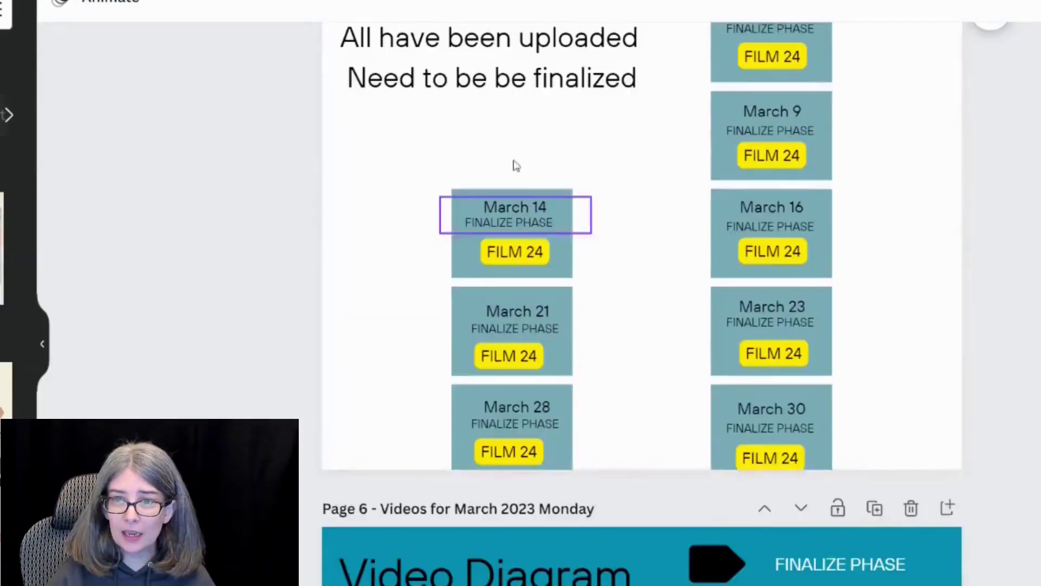
scroll(499, 225, up, 2)
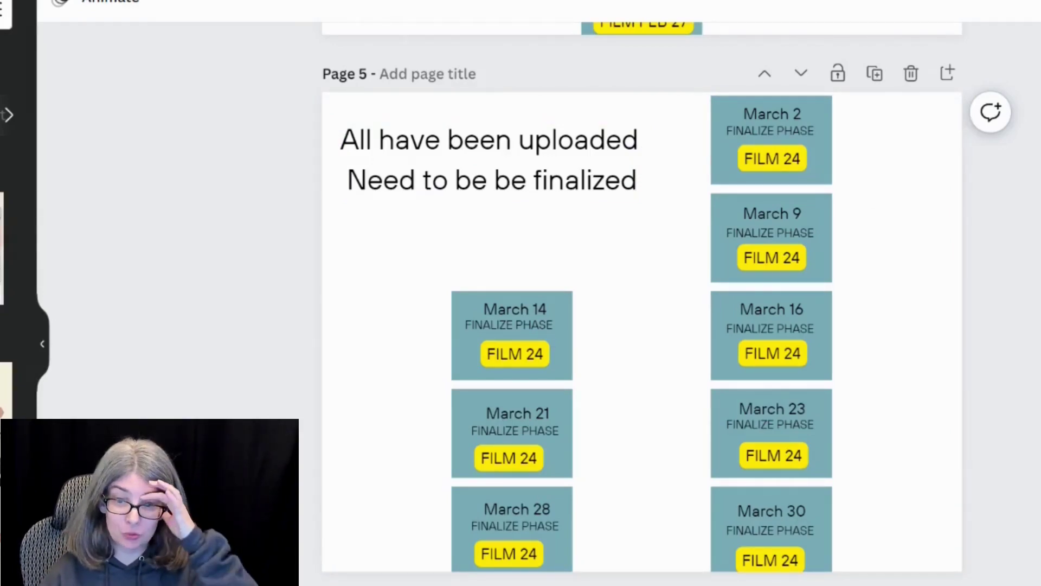
scroll(642, 304, down, 7)
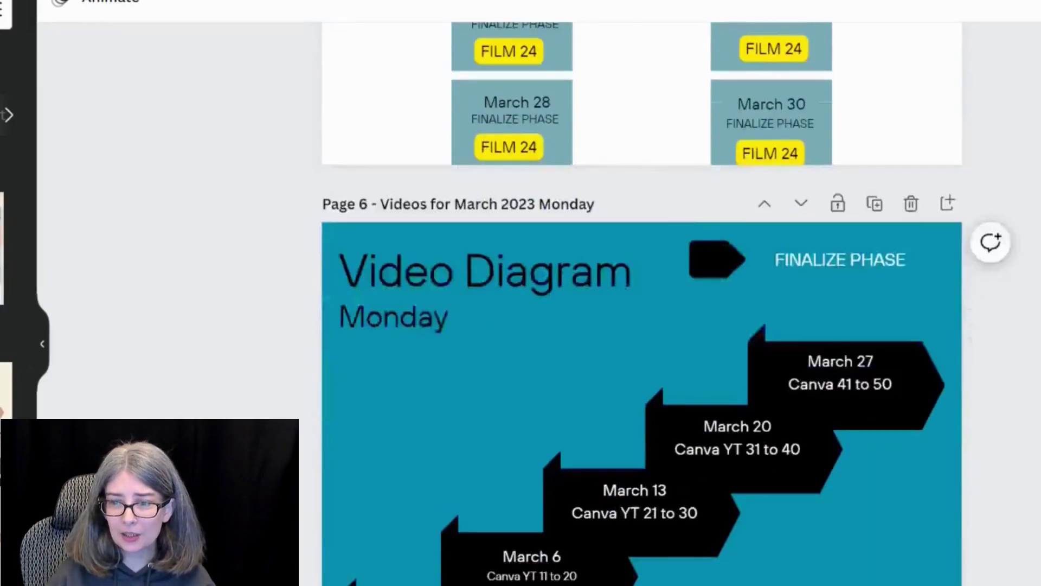
scroll(642, 303, down, 2)
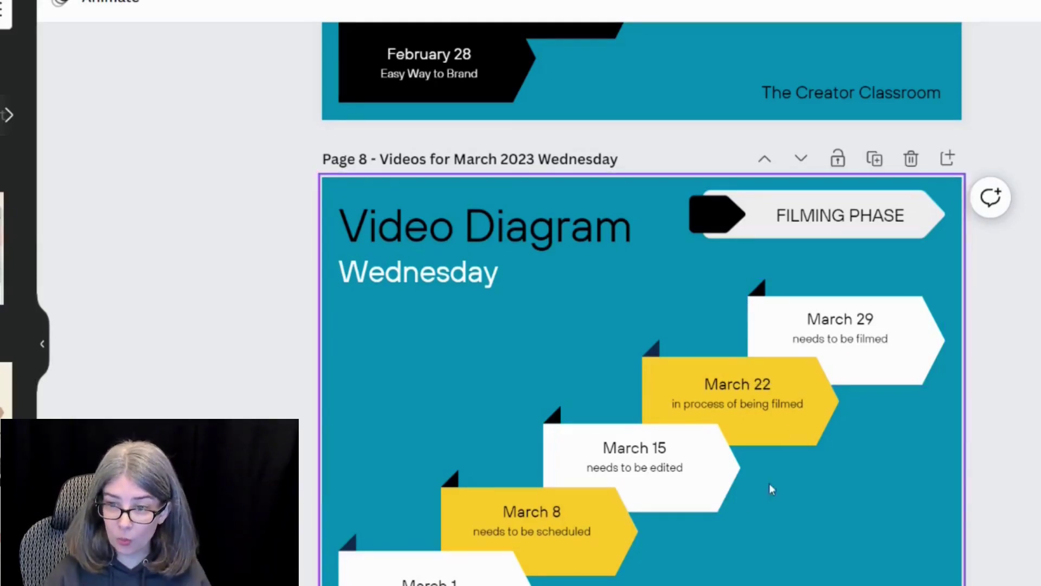
scroll(561, 544, down, 10)
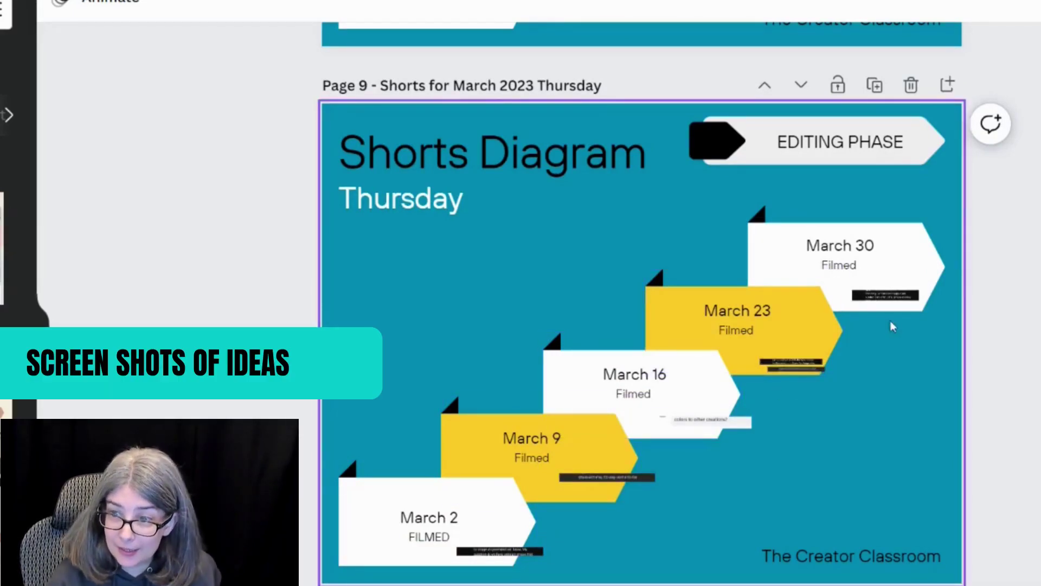
scroll(727, 242, up, 4)
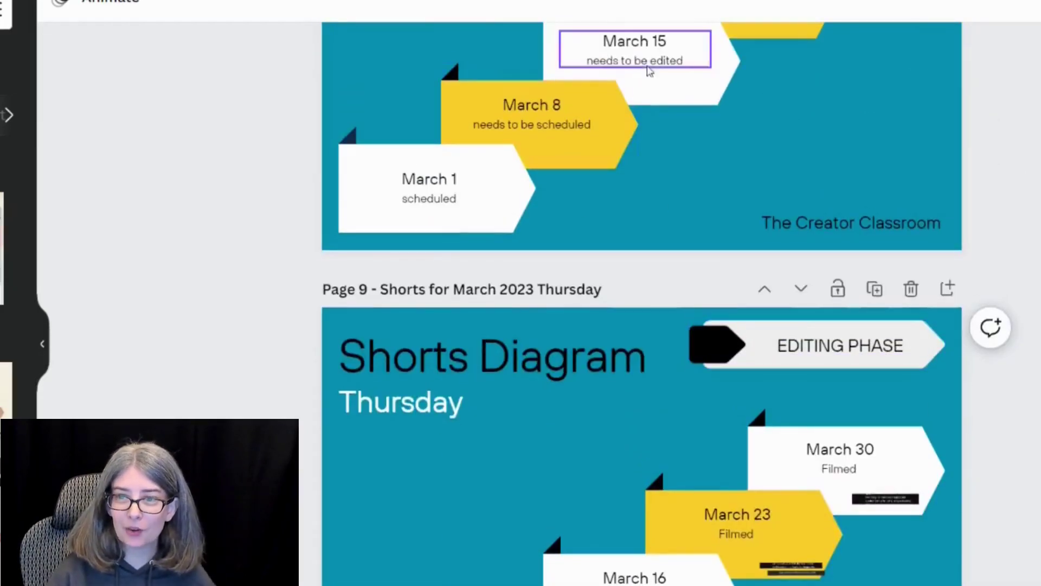
scroll(838, 363, down, 6)
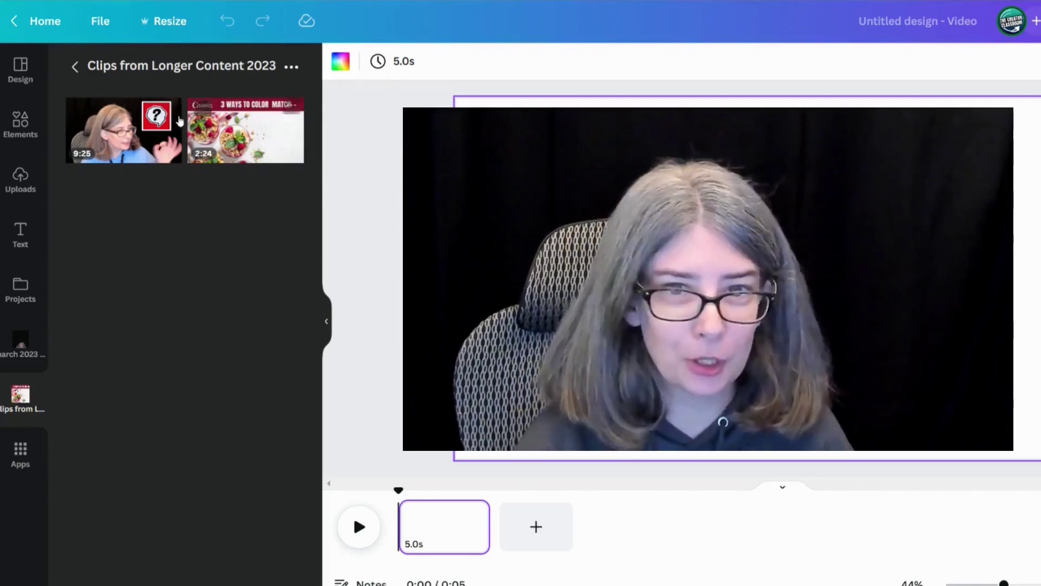
Make the clip fill the page as background and move the playhead slightly into it
mouse_move(170, 153)
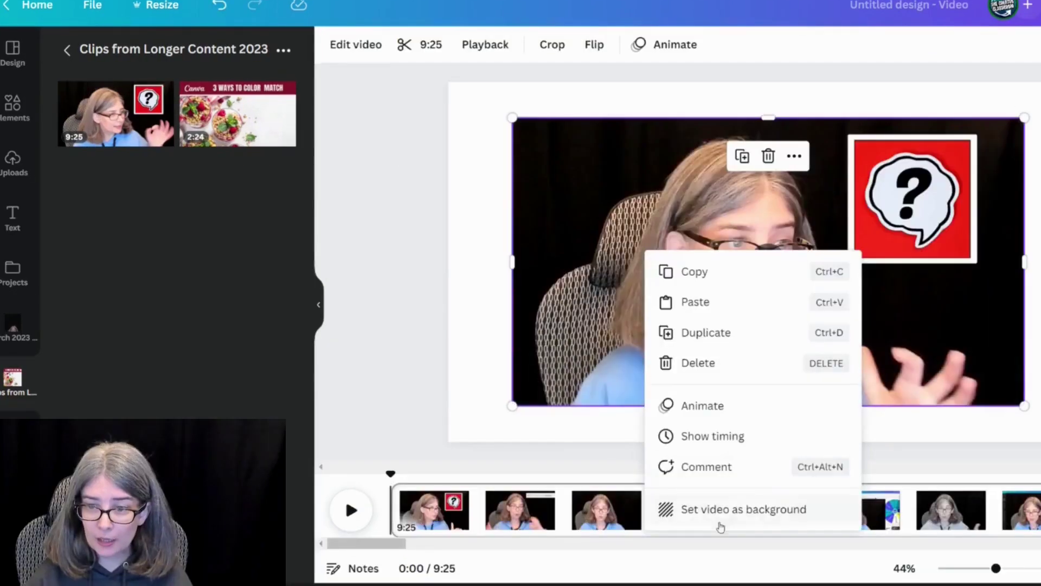
click(720, 521)
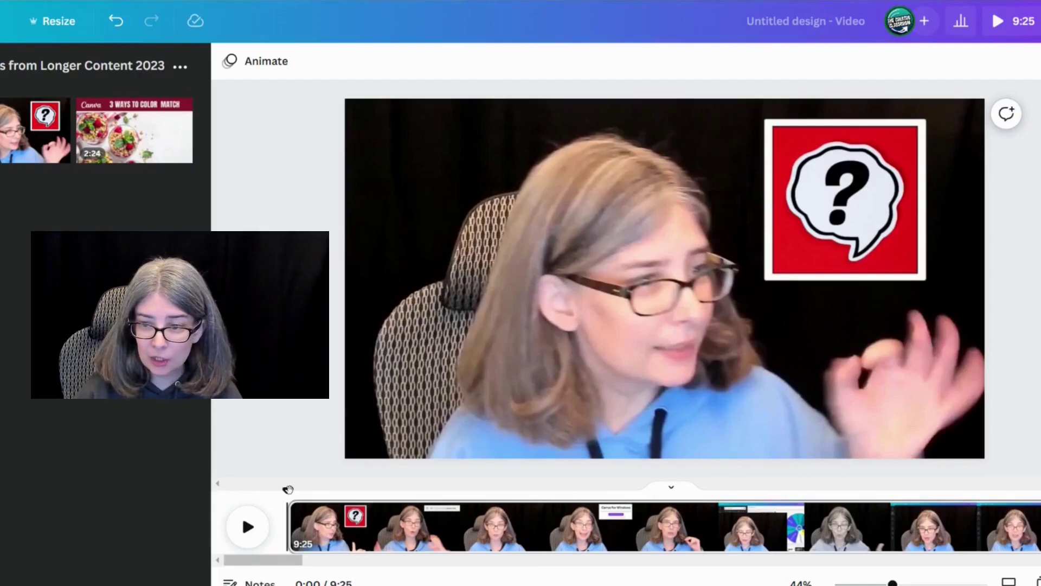
drag(288, 490, 310, 489)
drag(320, 564, 293, 564)
Select the clip, scrub ahead to about 0:24, and play the video preview
click(465, 520)
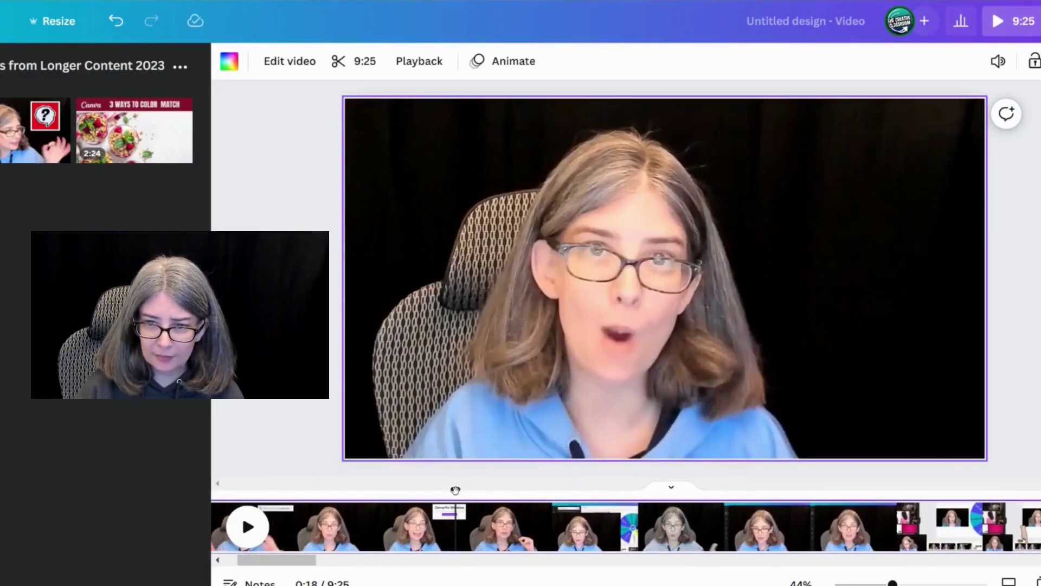
drag(455, 489, 566, 490)
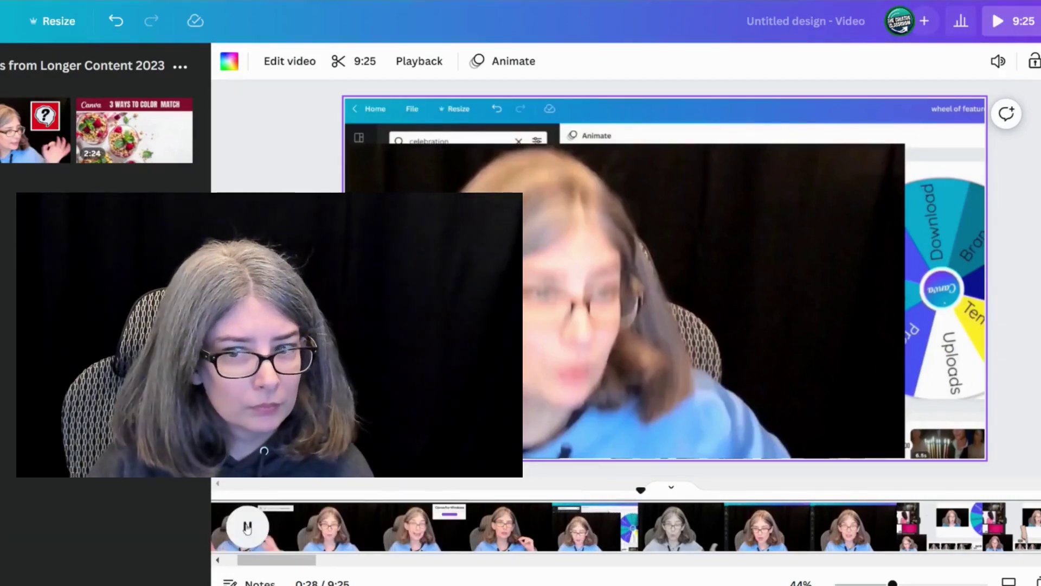
click(246, 526)
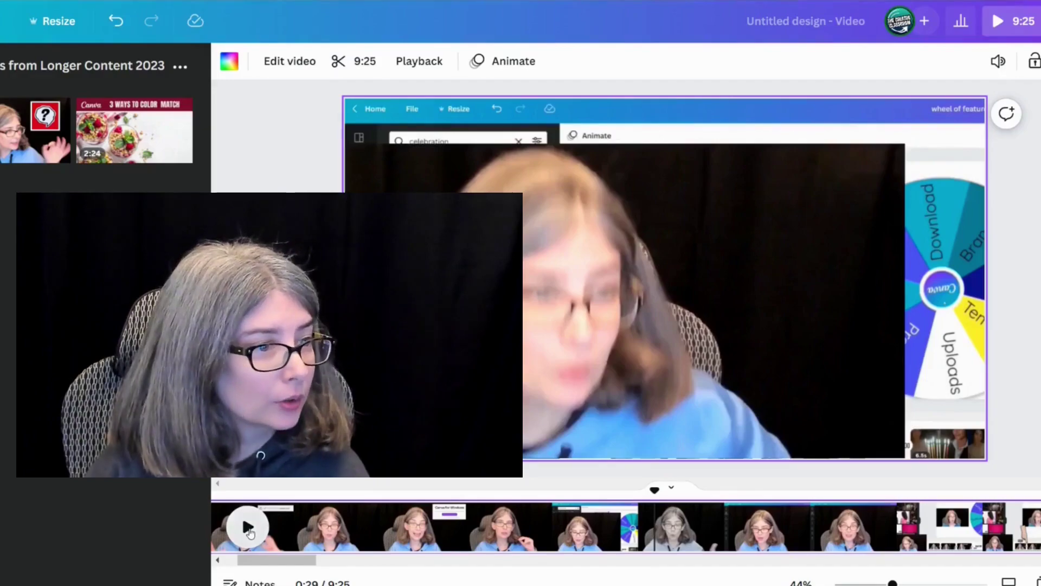
click(248, 526)
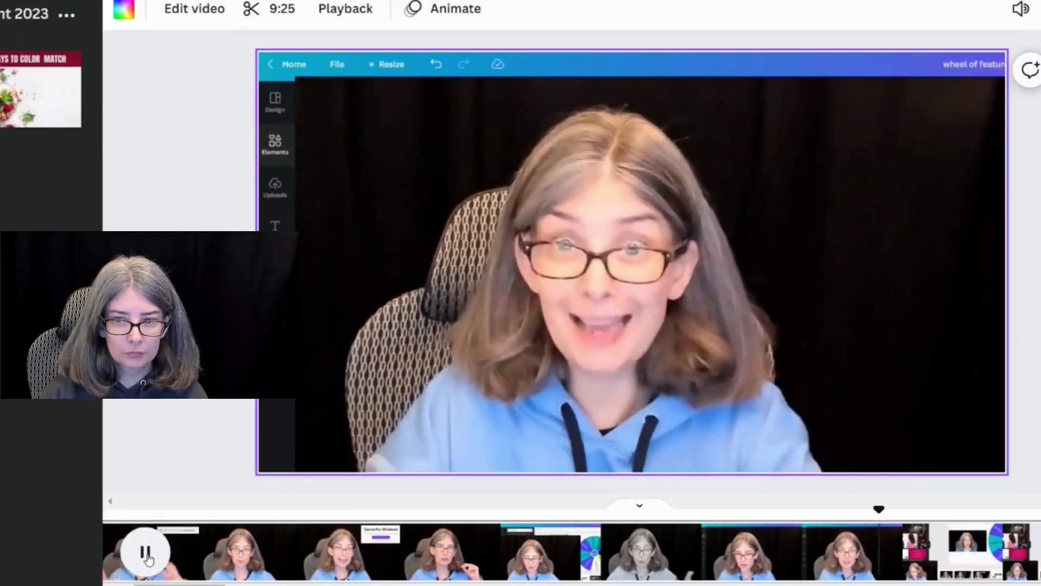
Stop playback, select and replay the first clip, then jump to a later point
click(280, 566)
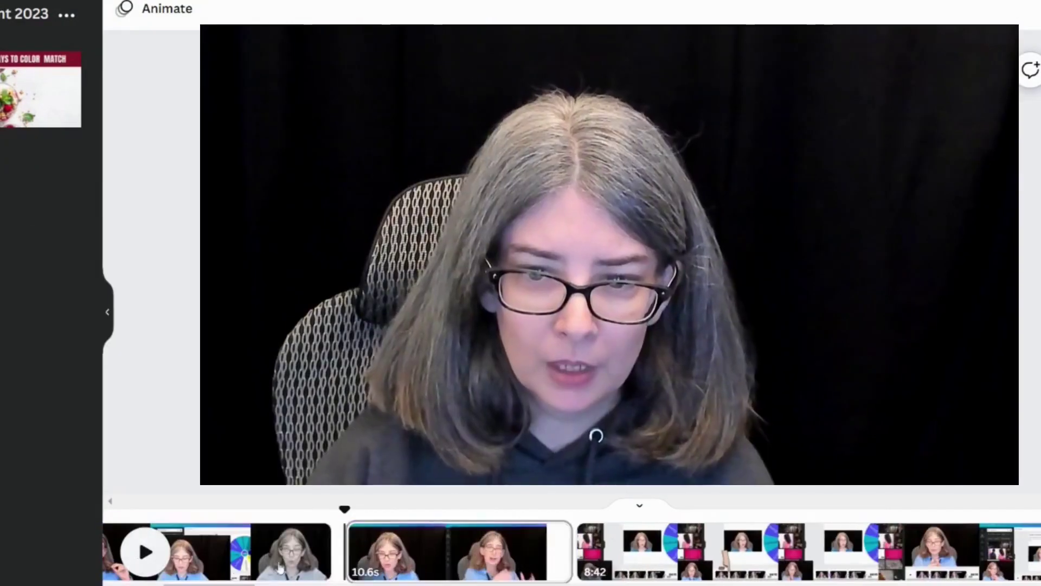
click(281, 567)
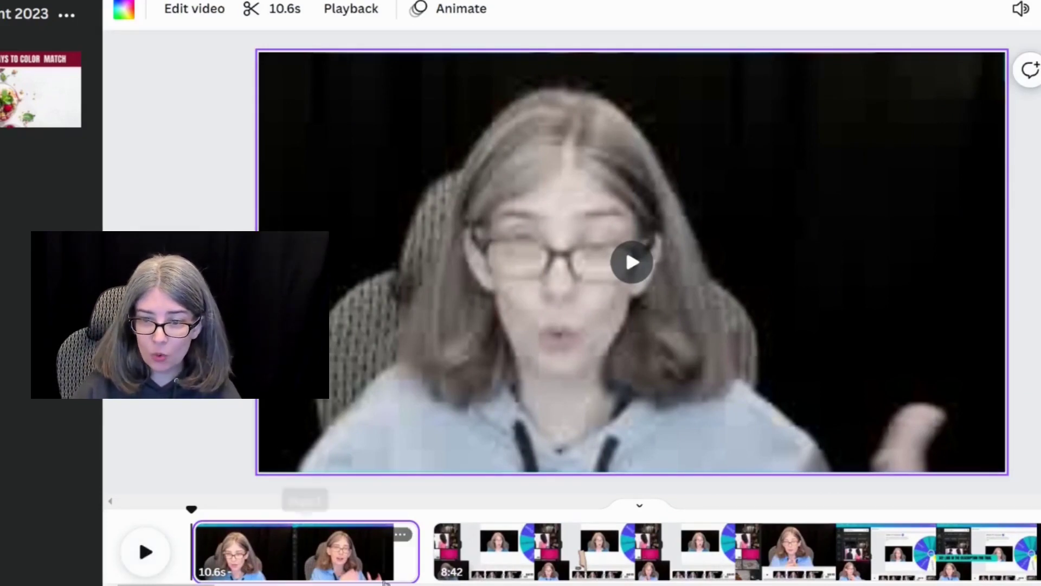
click(147, 553)
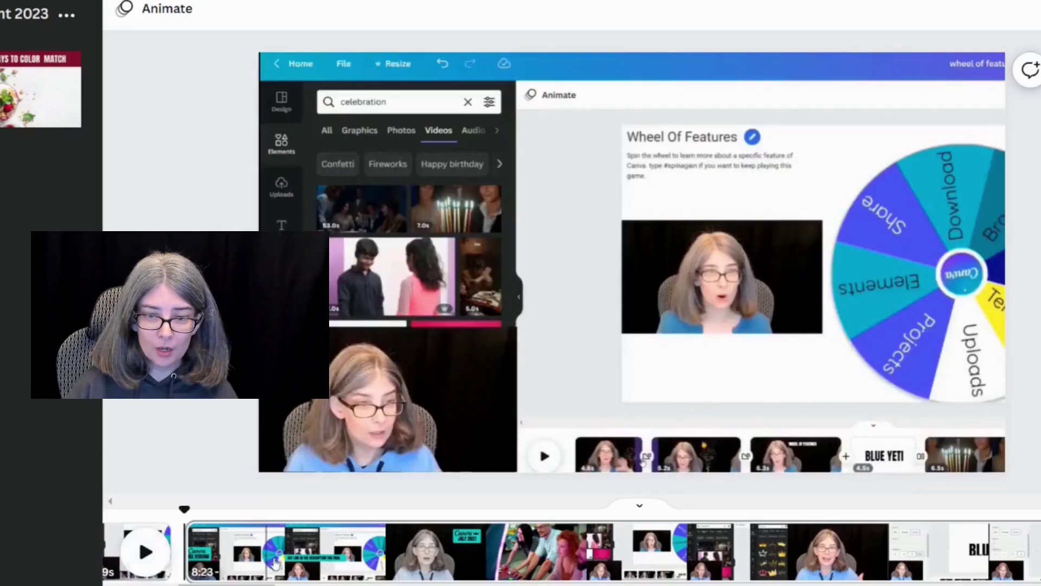
click(276, 564)
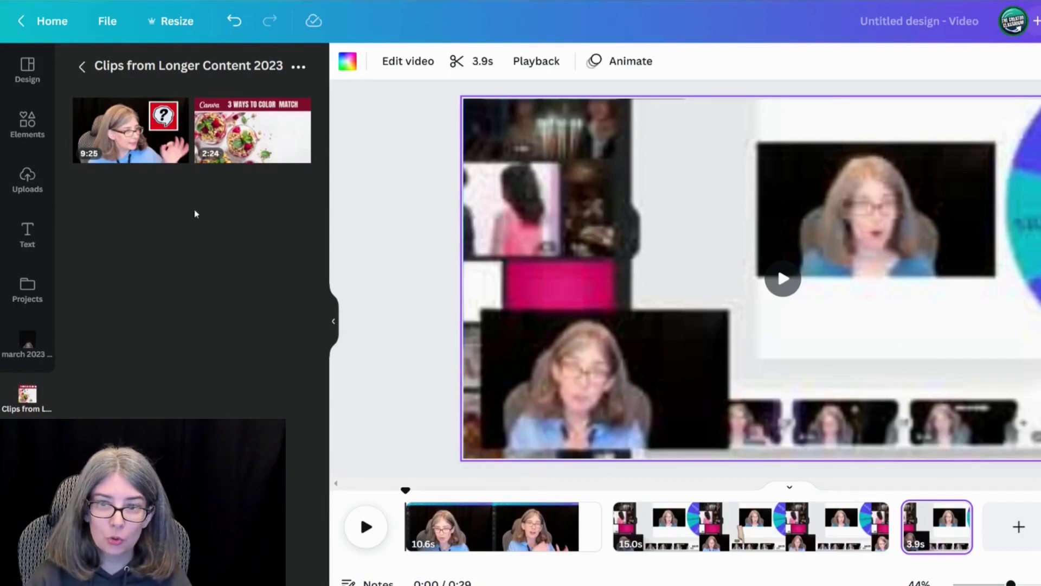
Add the recently used SUBSCRIBE graphic, shrink it, move it up, and show its timing
click(42, 126)
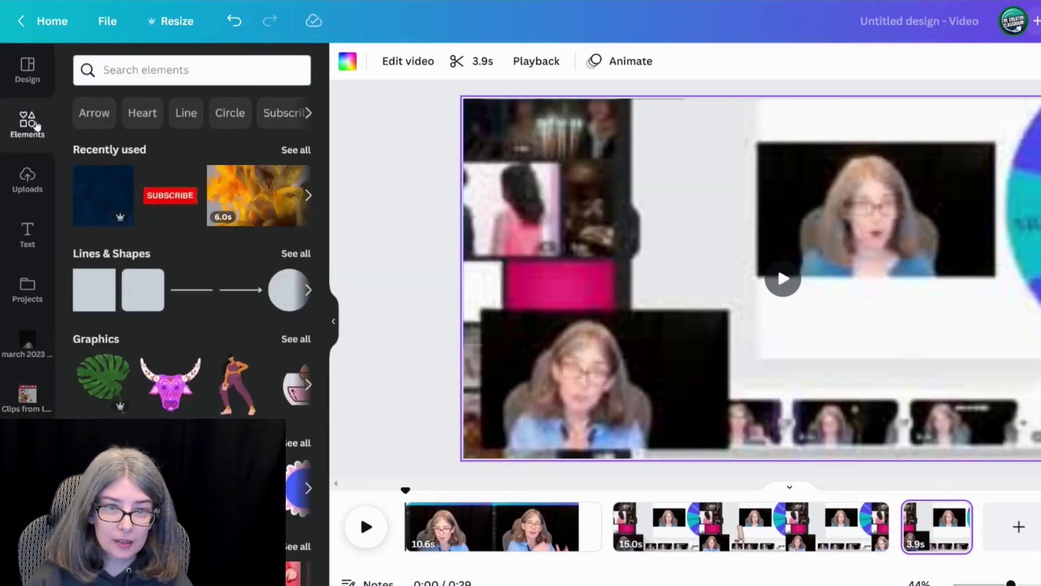
click(170, 195)
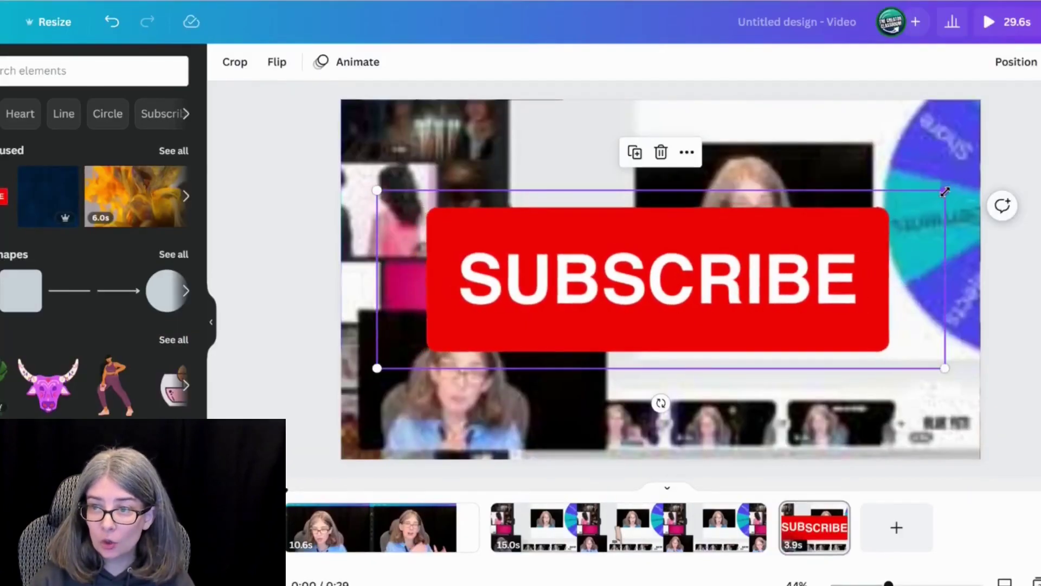
drag(941, 190, 506, 328)
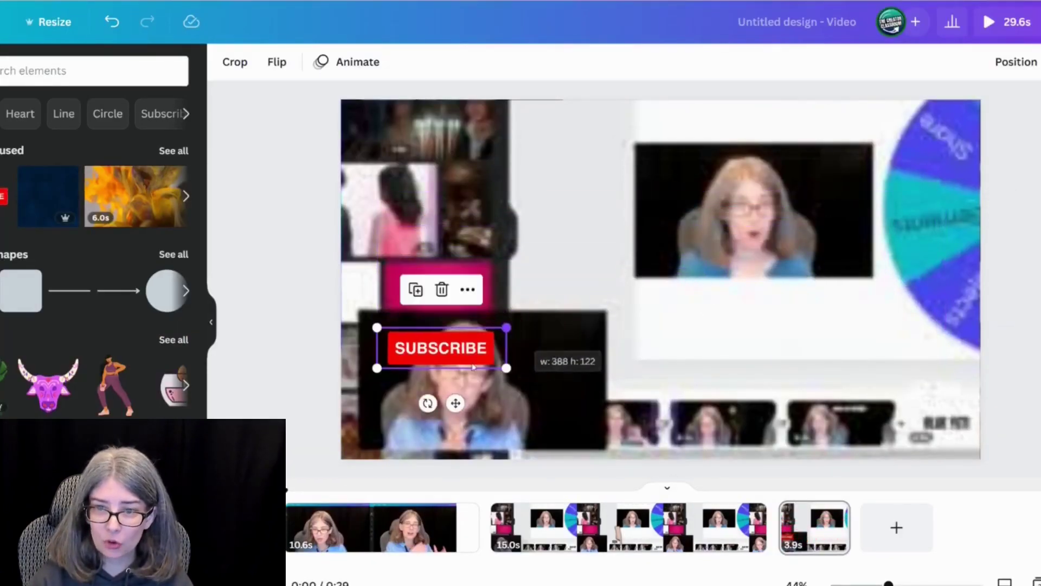
drag(458, 362, 445, 281)
right_click(445, 289)
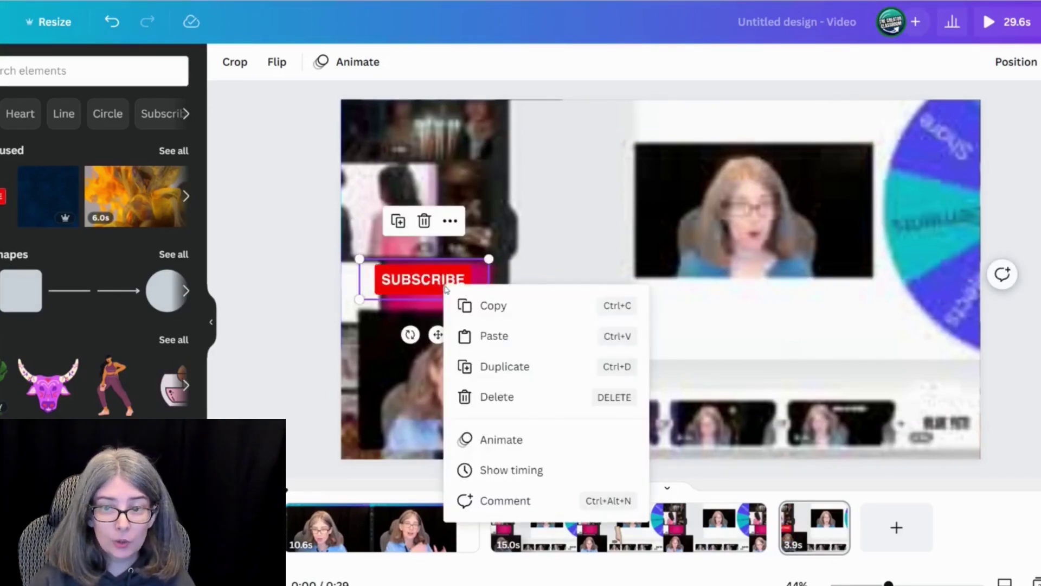
click(494, 470)
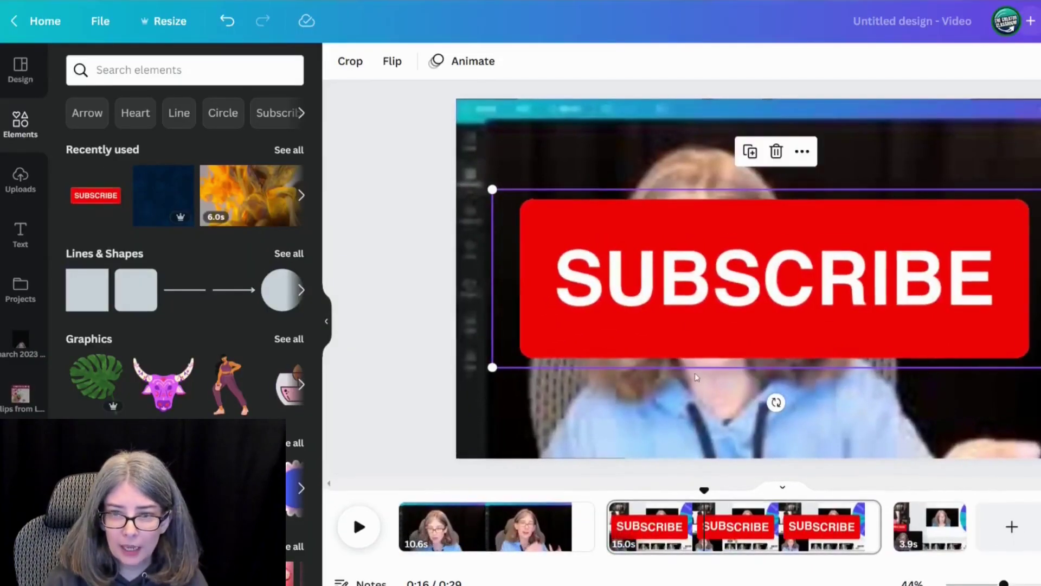
Make SUBSCRIBE a small top-right button and trim its timing to start later and end sooner
drag(1038, 190, 643, 319)
drag(568, 343, 994, 166)
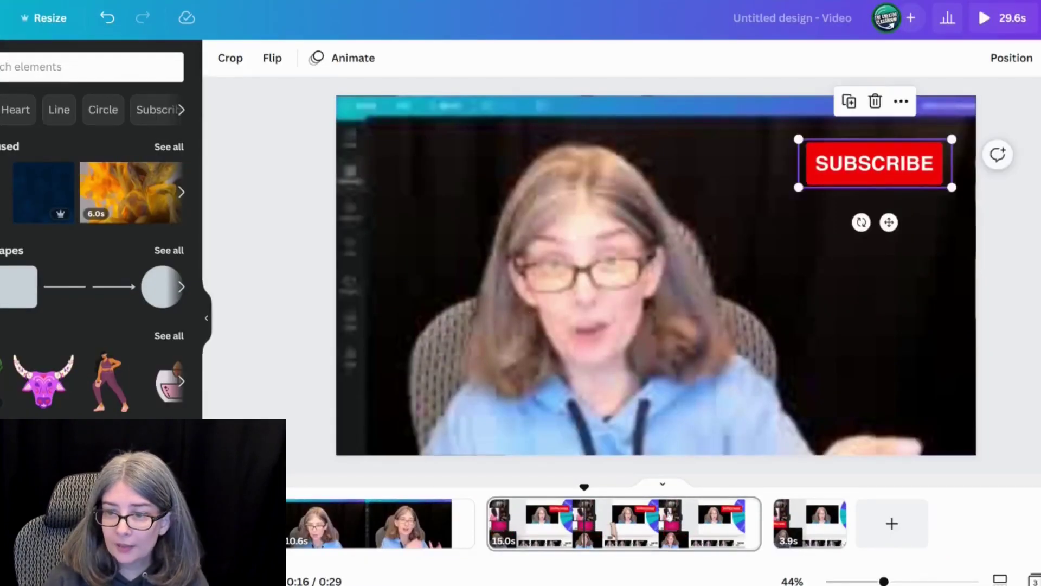
right_click(858, 171)
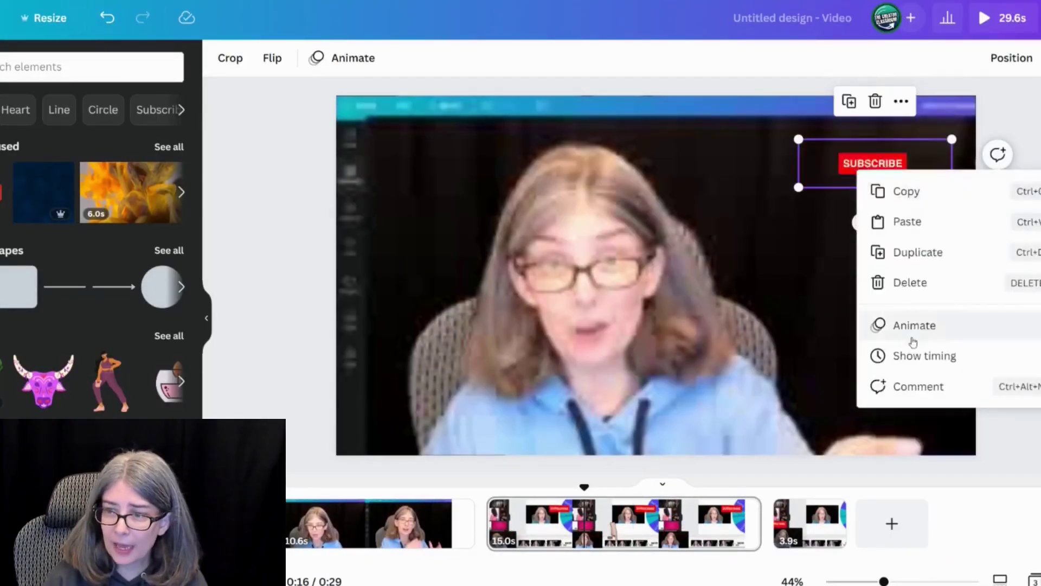
click(904, 358)
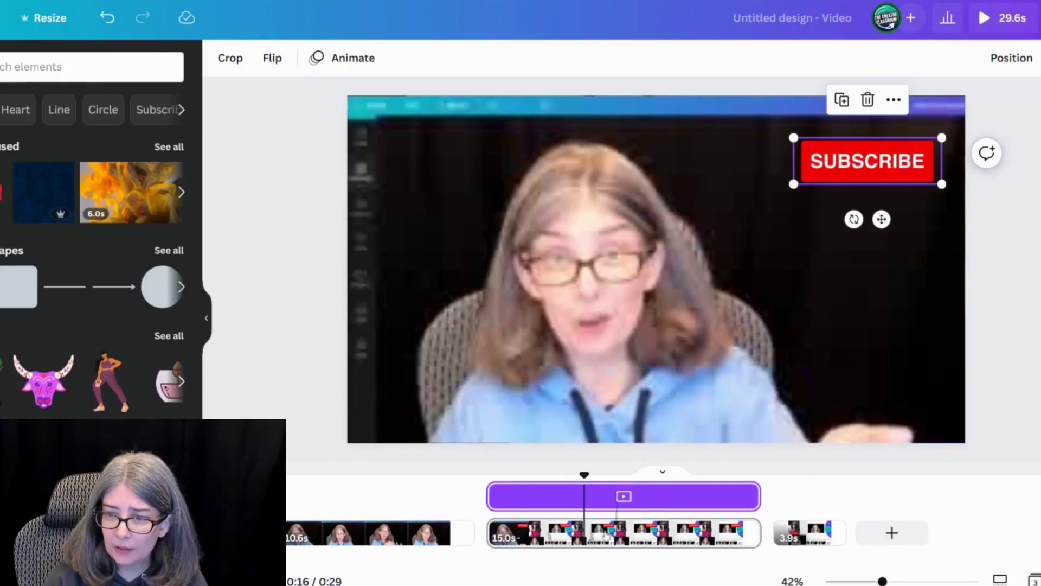
drag(489, 496, 598, 499)
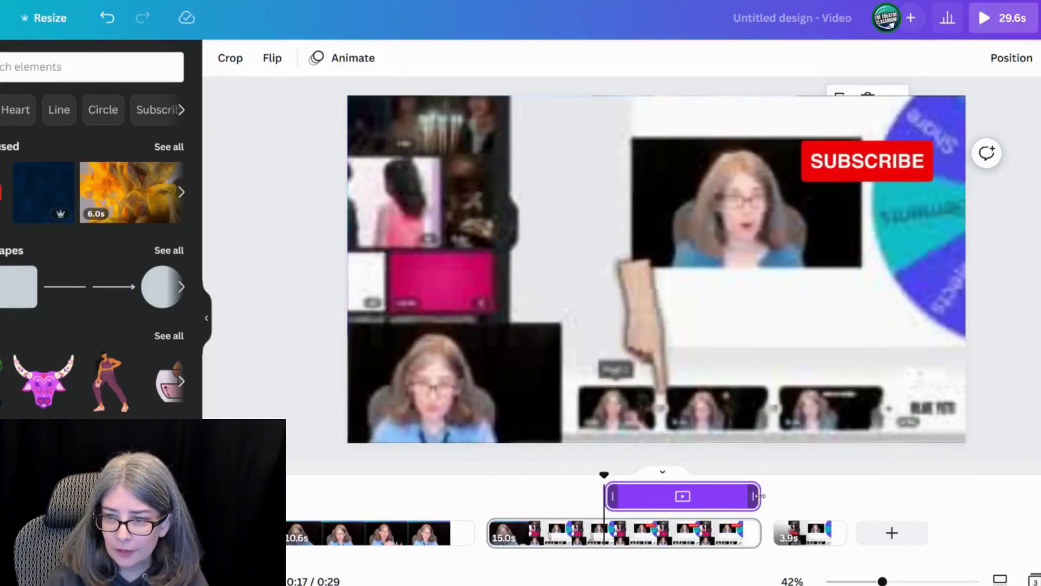
drag(753, 497, 686, 498)
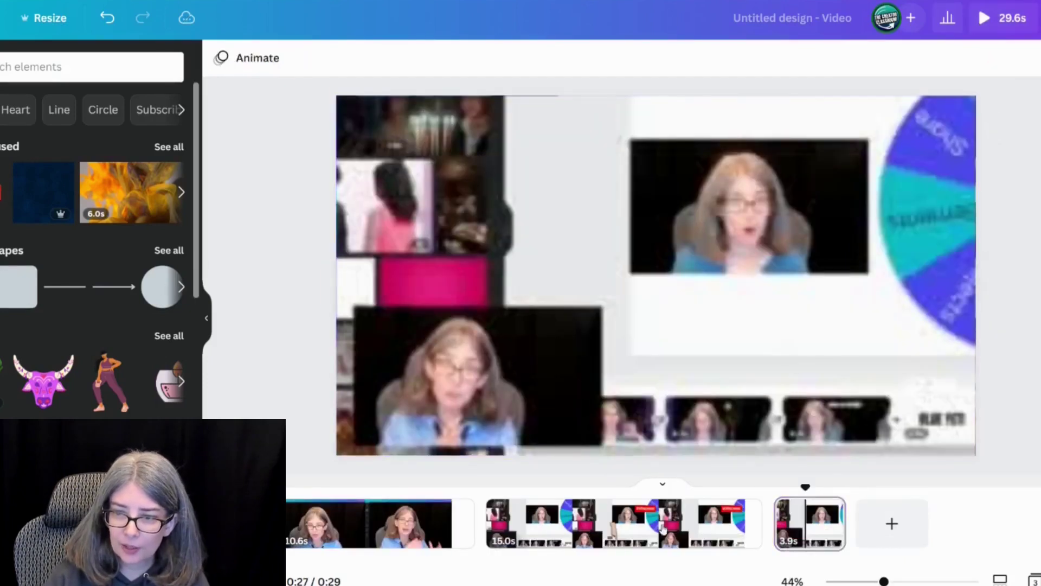
Jump to 0:17 in the second clip and recheck the SUBSCRIBE graphic's timing
click(617, 520)
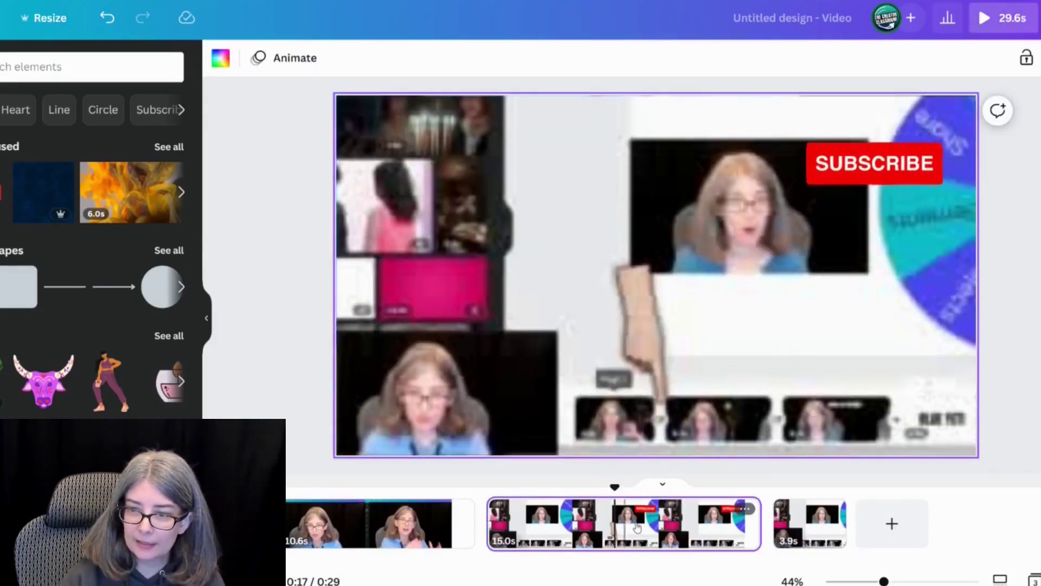
right_click(838, 169)
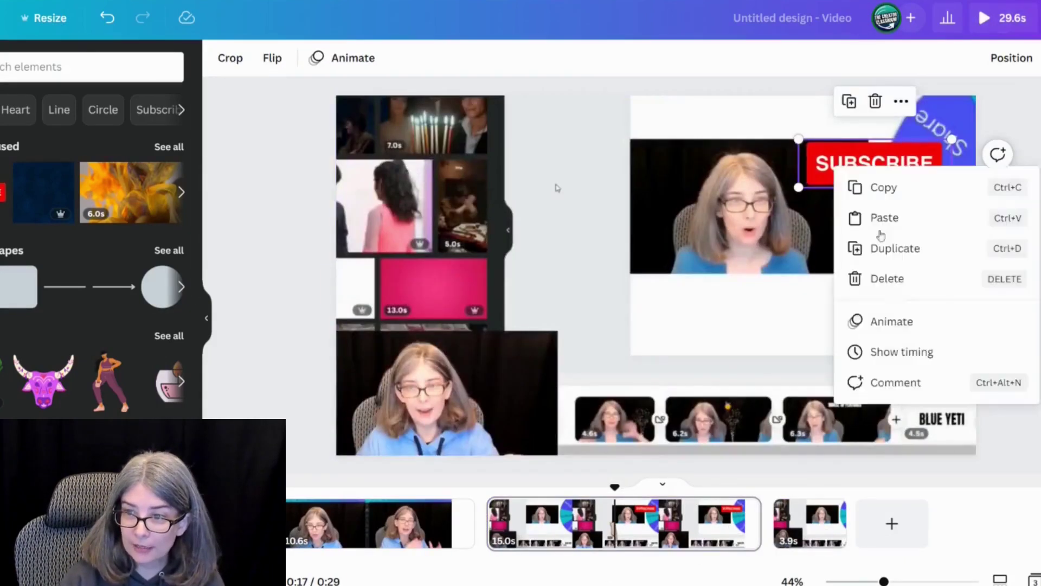
click(882, 353)
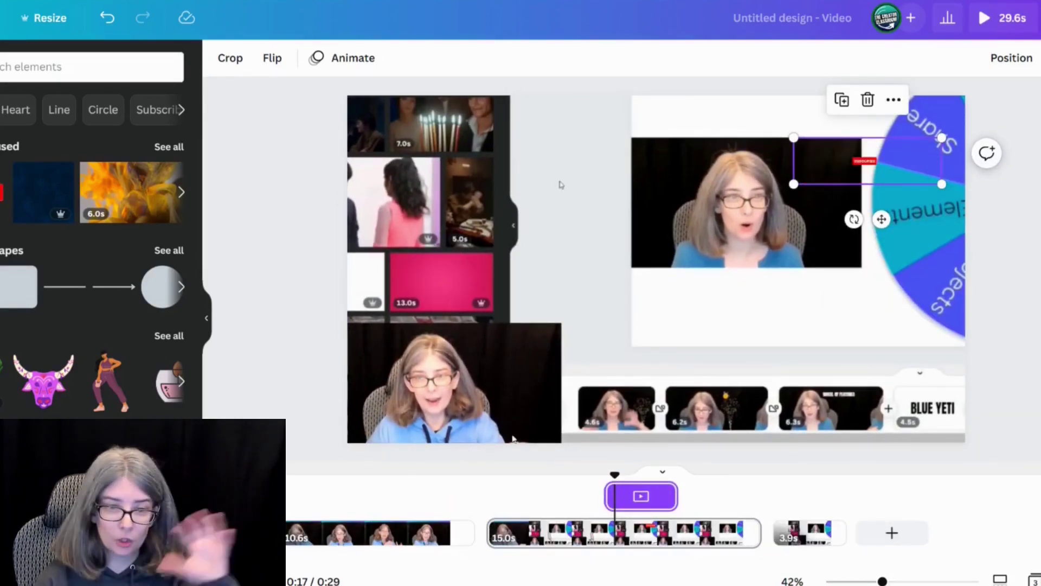
mouse_move(485, 530)
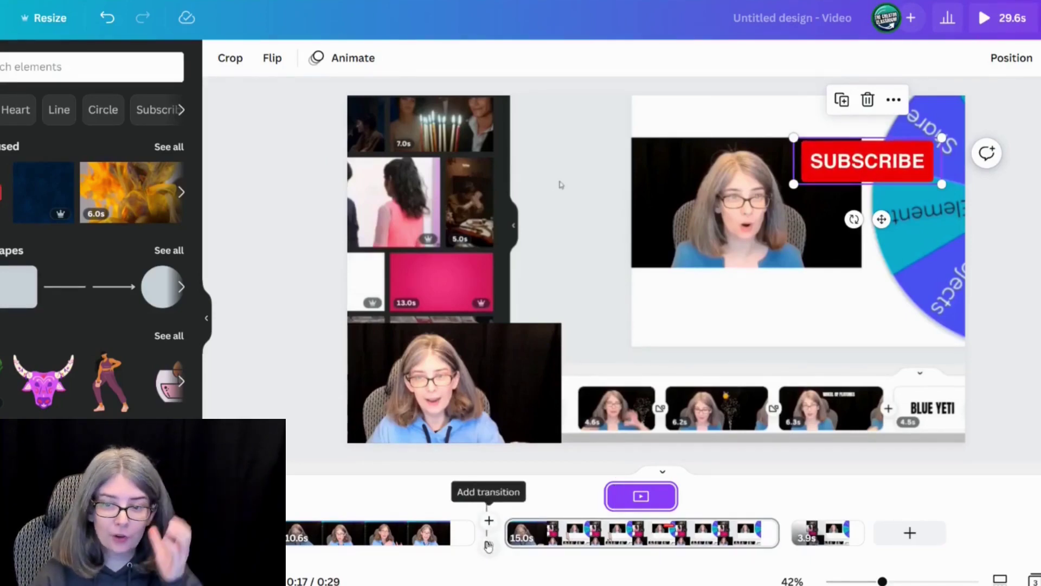
Skip adding a transition and download all pages as a 1080p MP4 video
click(489, 546)
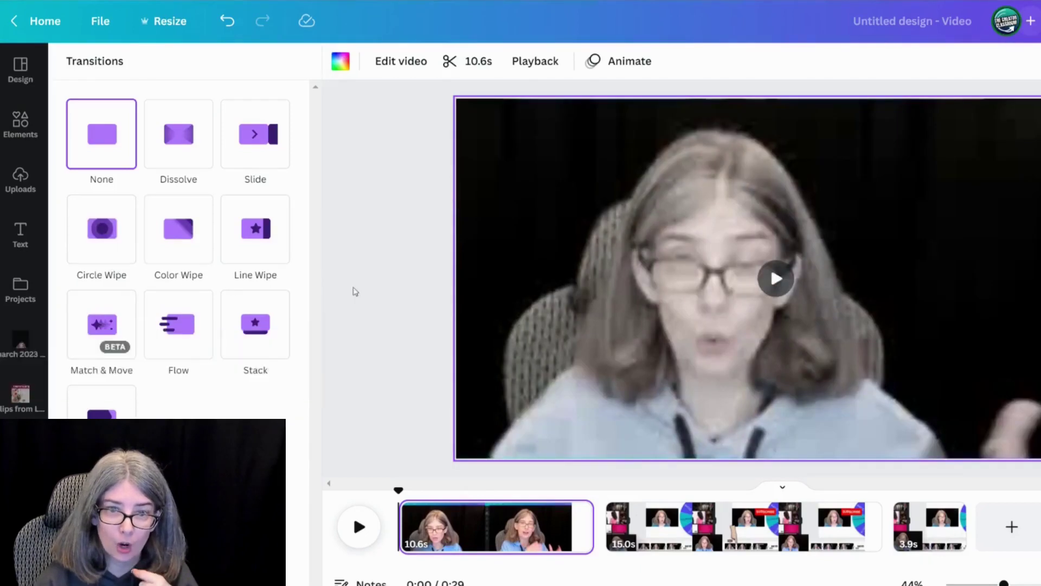
click(357, 290)
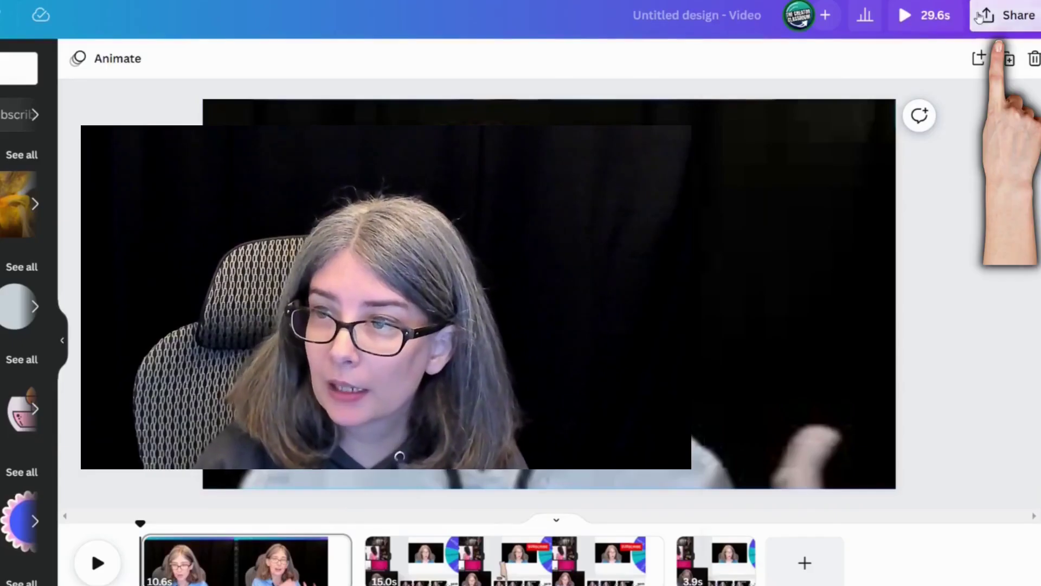
click(1006, 15)
click(806, 413)
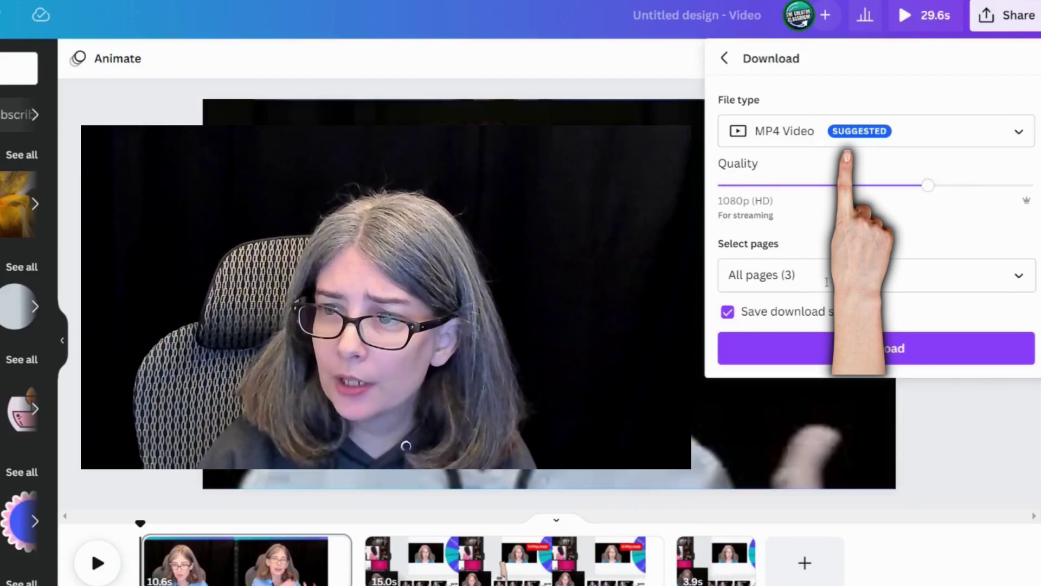
click(927, 348)
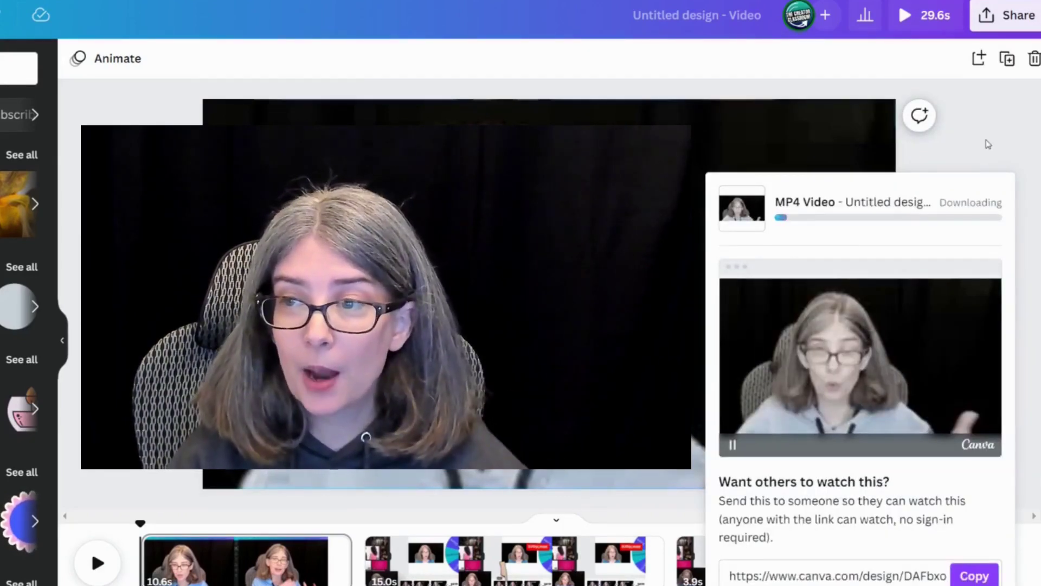
click(988, 145)
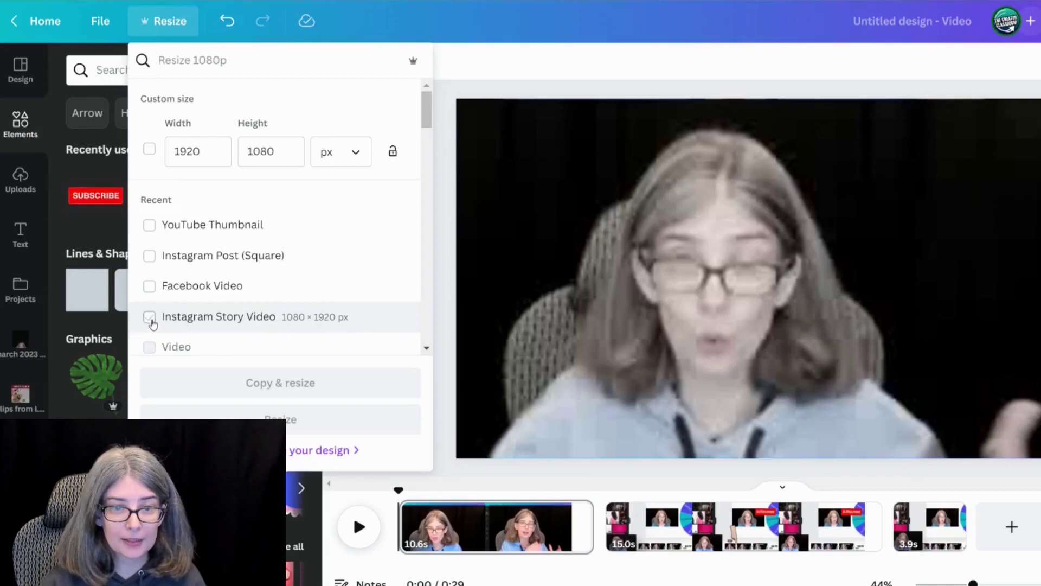
Select Instagram Story Video (1080 × 1920) as the resize target
click(151, 321)
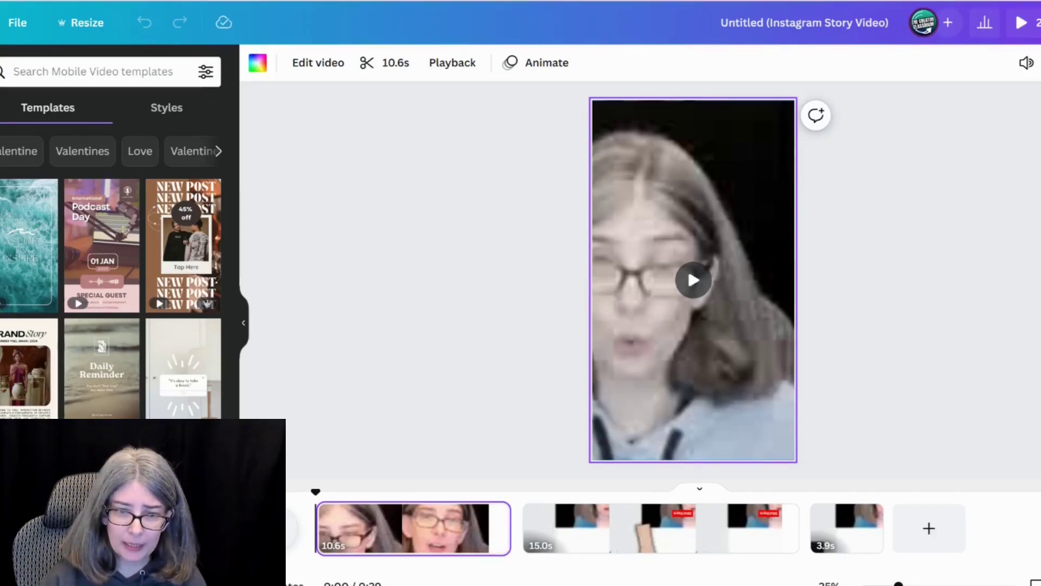
Enlarge and shift the first page's video in crop mode so the face fills the vertical frame
click(686, 265)
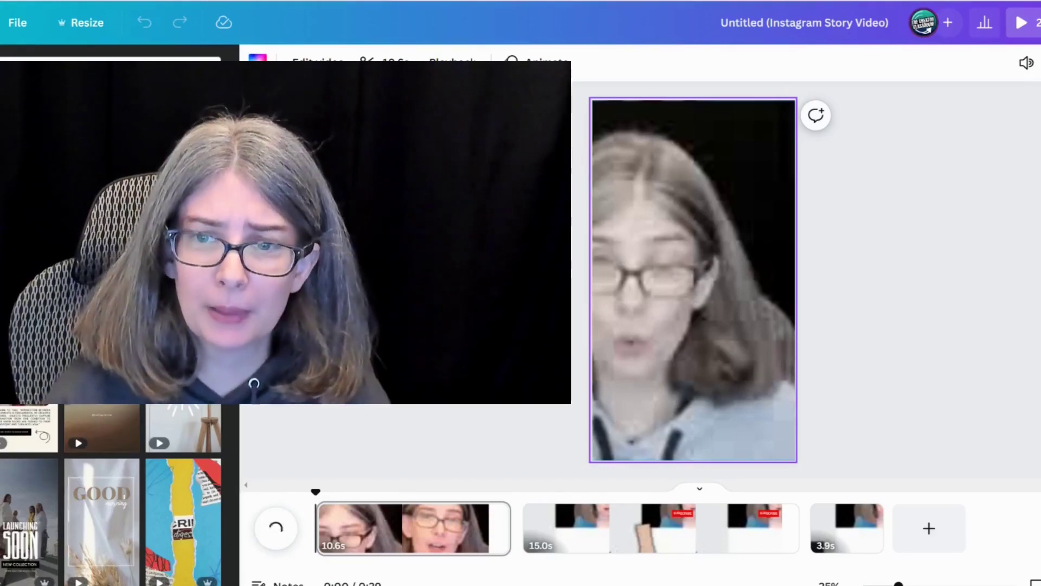
click(562, 528)
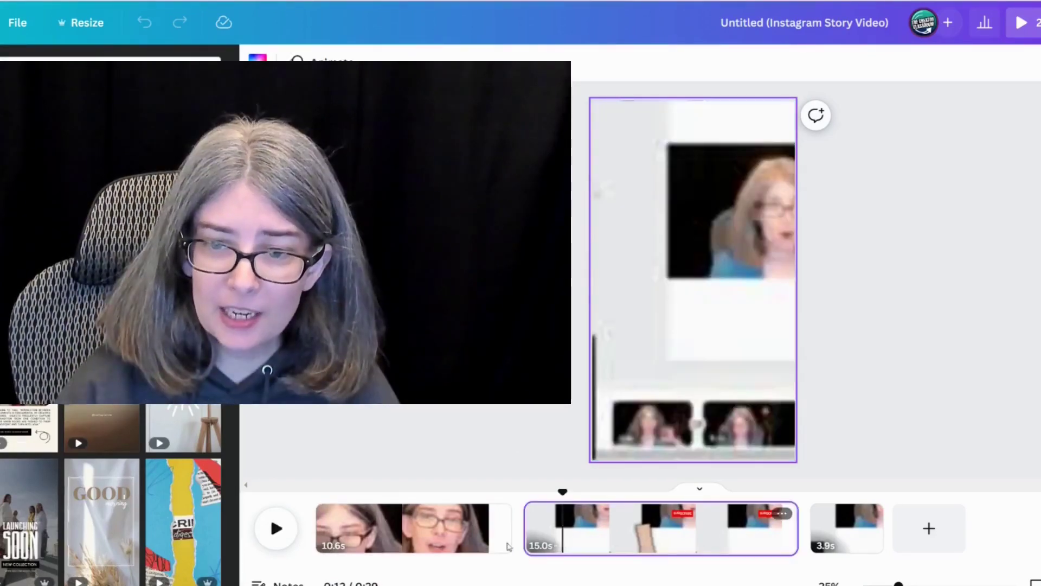
double_click(709, 300)
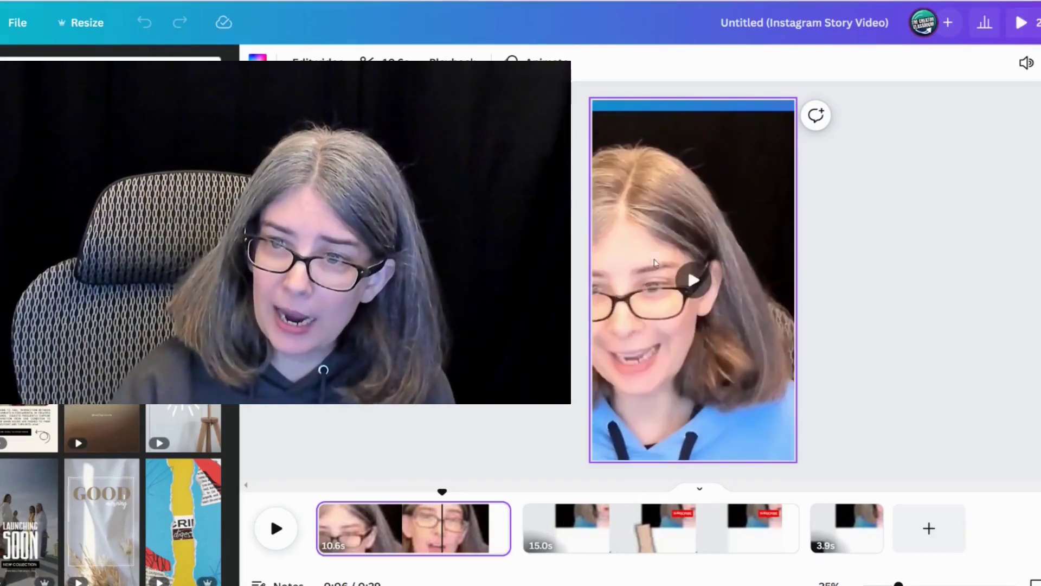
double_click(654, 270)
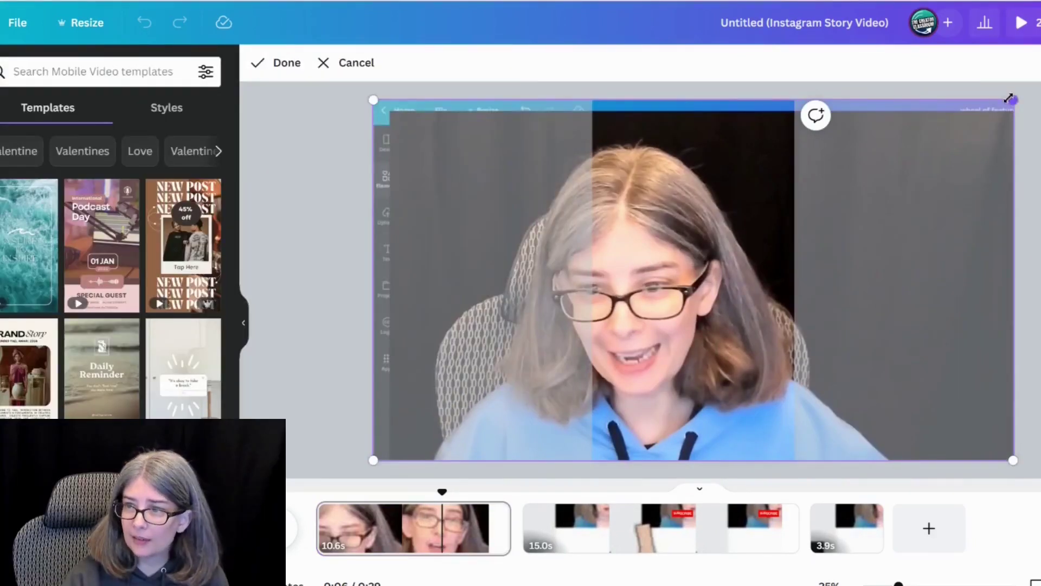
drag(1008, 98, 1040, 66)
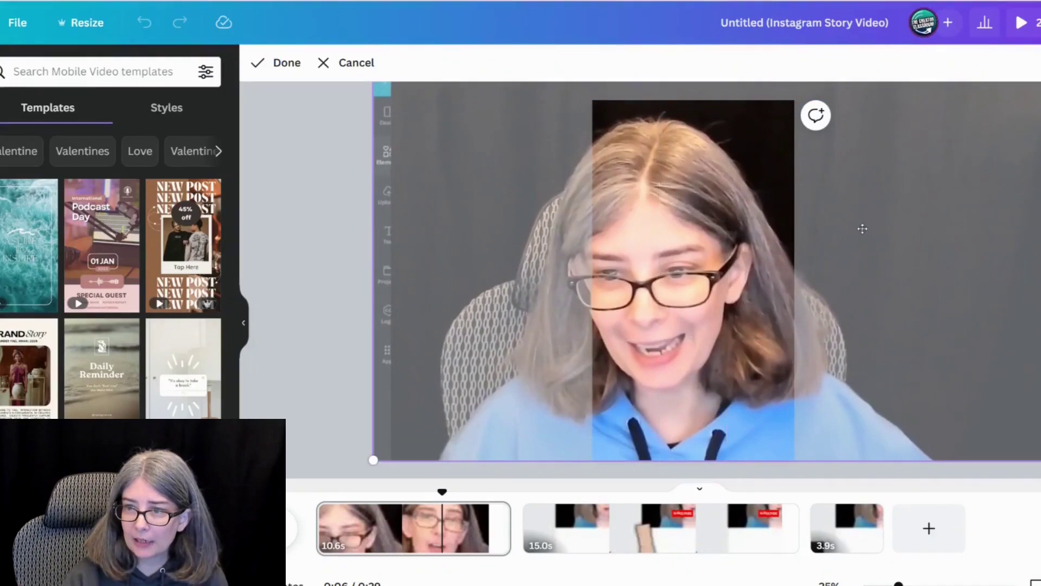
drag(872, 233, 915, 229)
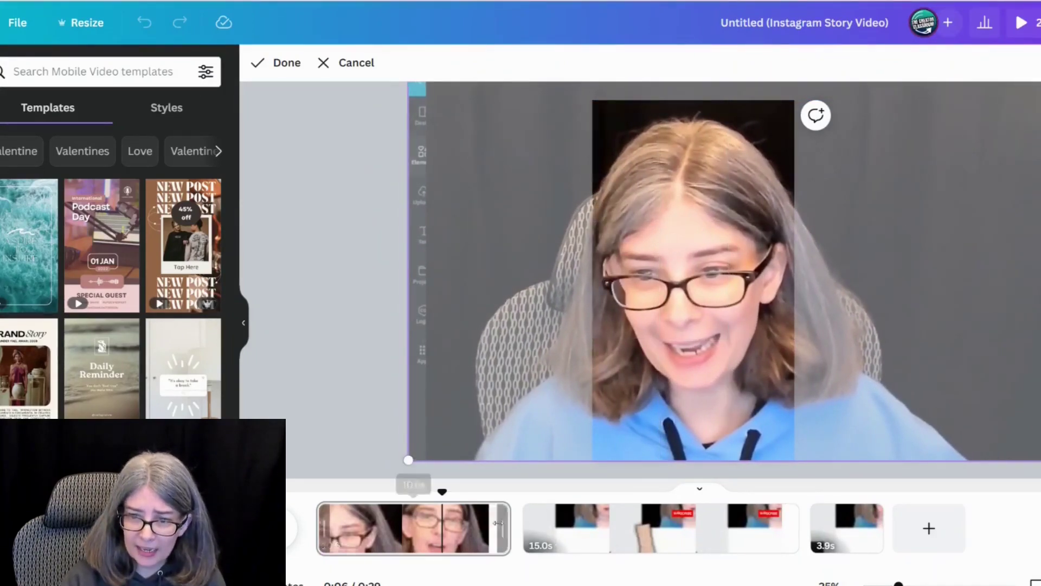
click(277, 63)
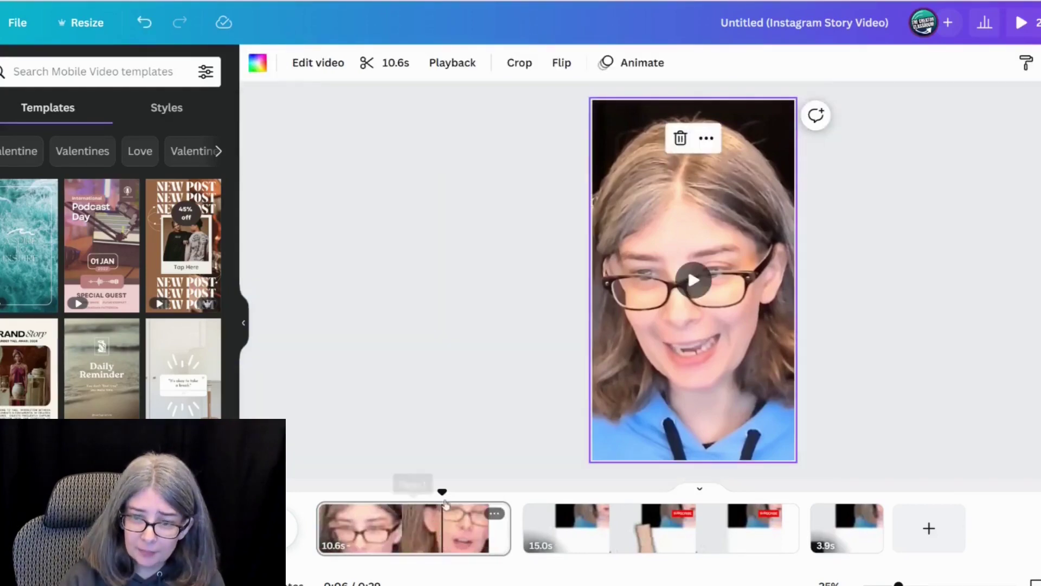
Recrop the second page's 15.0s clip, shifting the video right to centre the face
drag(442, 448, 508, 448)
click(540, 469)
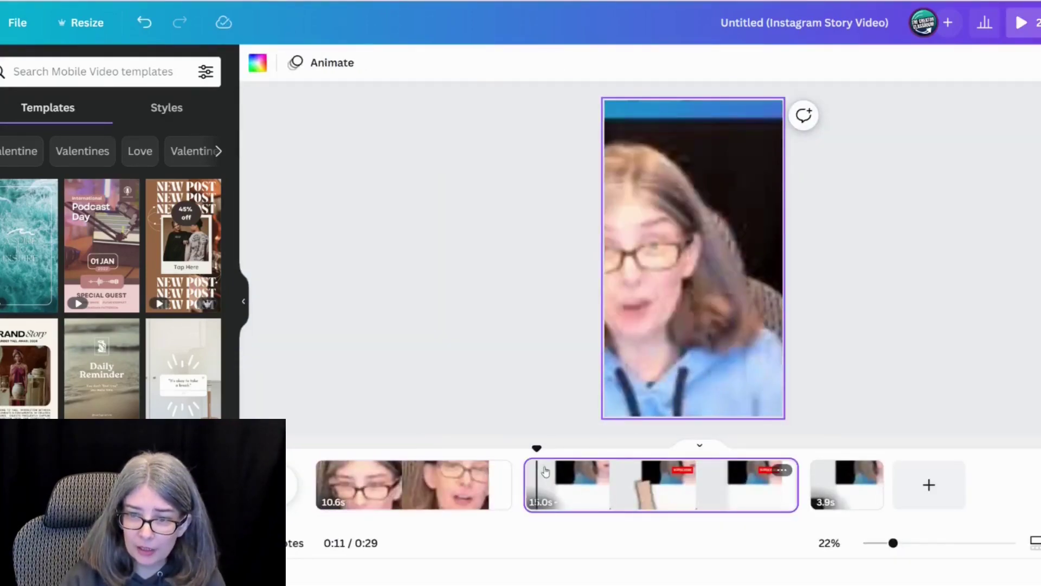
click(569, 485)
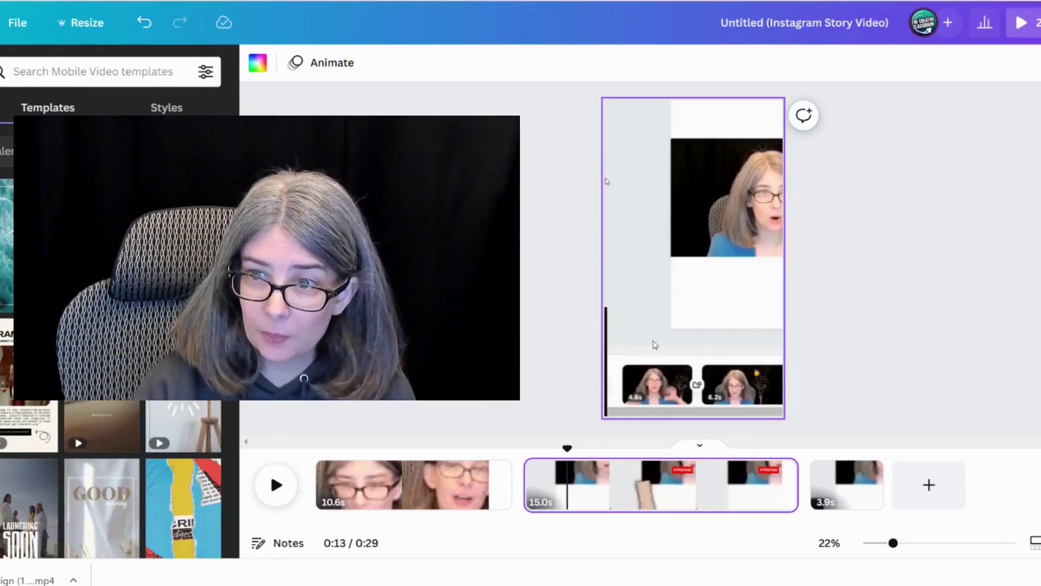
double_click(655, 340)
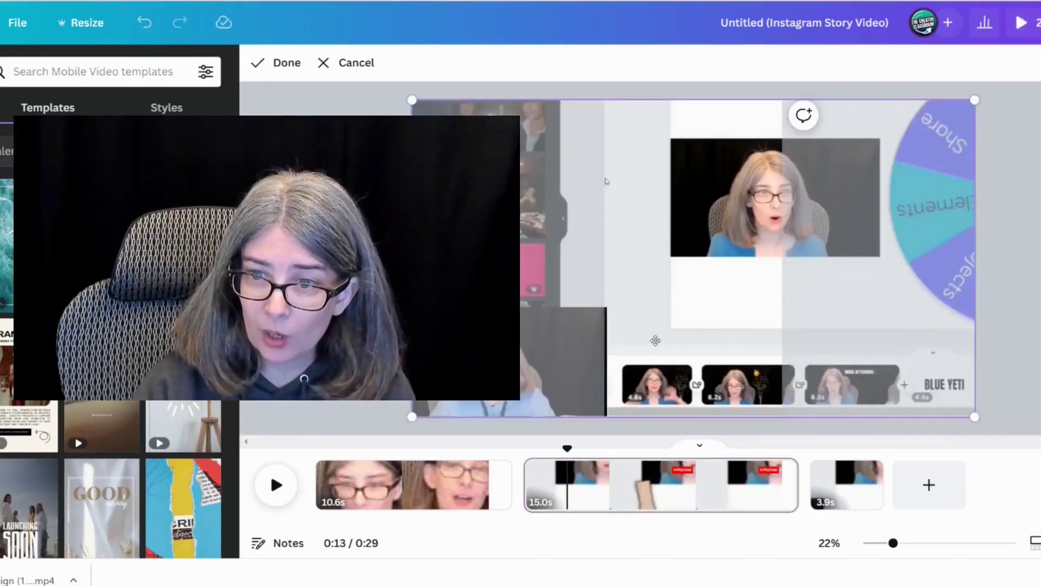
drag(655, 340, 617, 347)
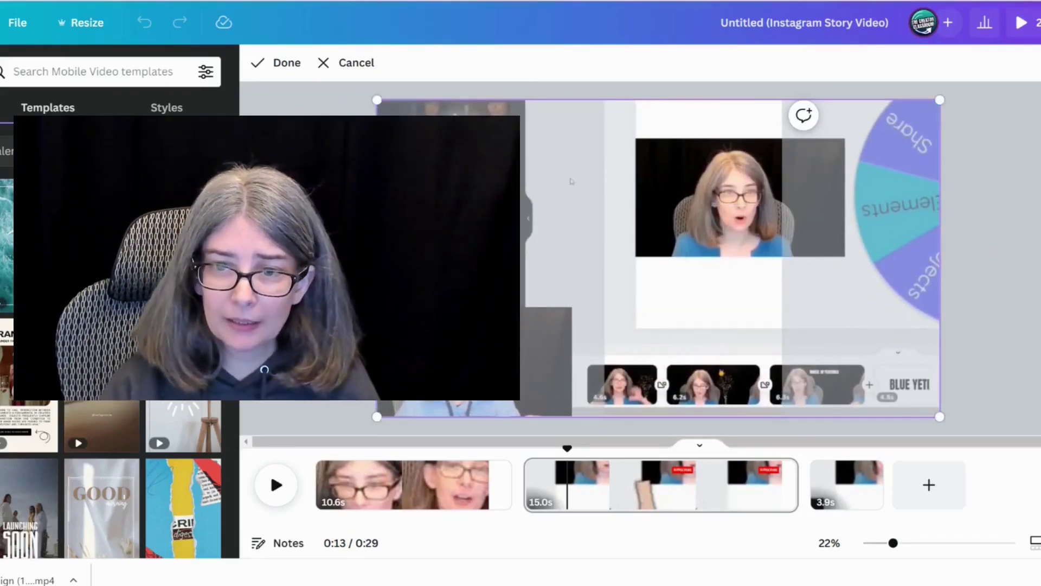
click(573, 522)
Detach the second page's video from the background, duplicate it, and set one copy as background
click(648, 356)
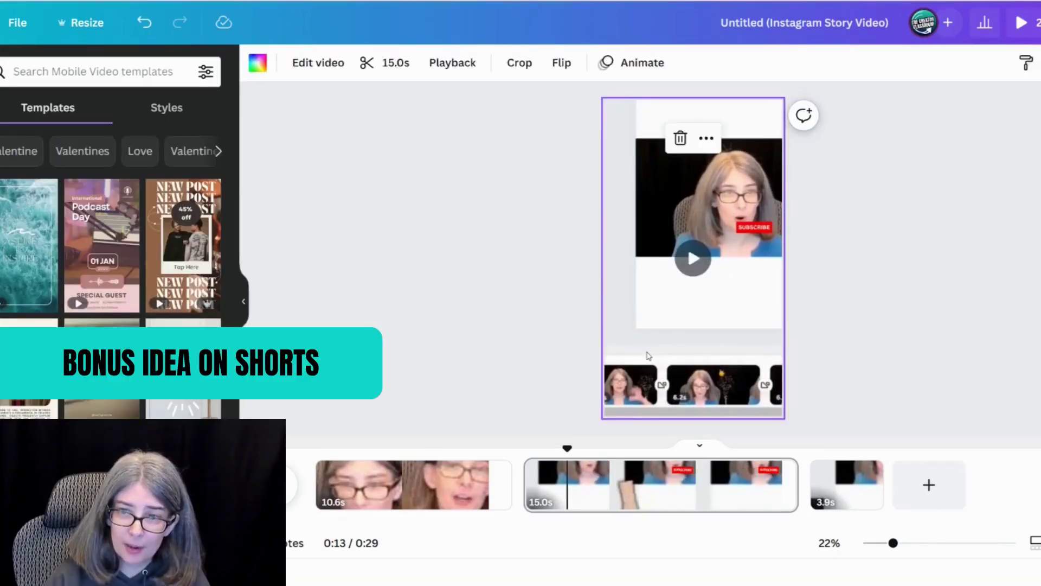
right_click(630, 234)
click(714, 483)
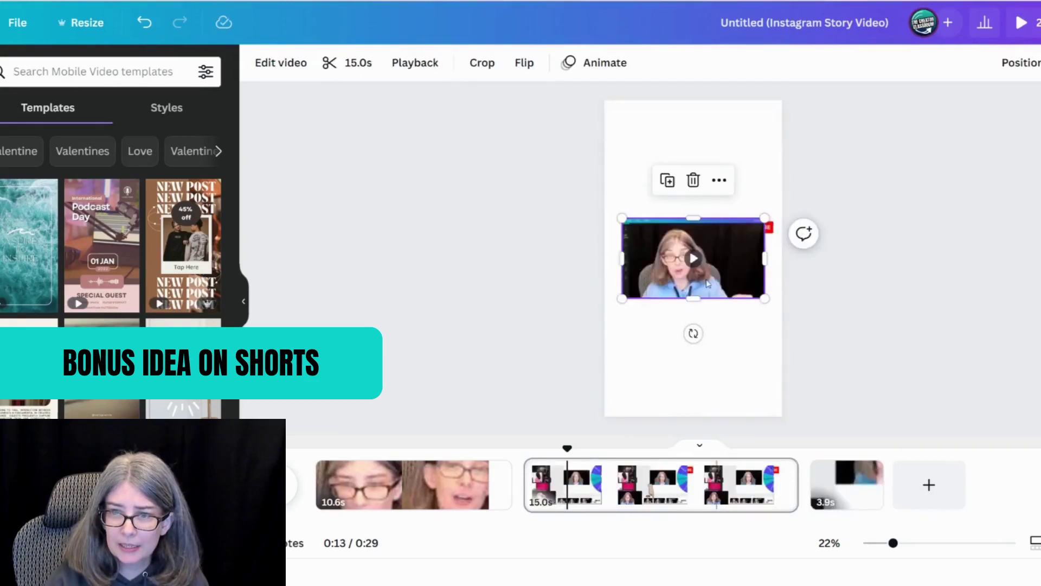
click(703, 279)
click(670, 187)
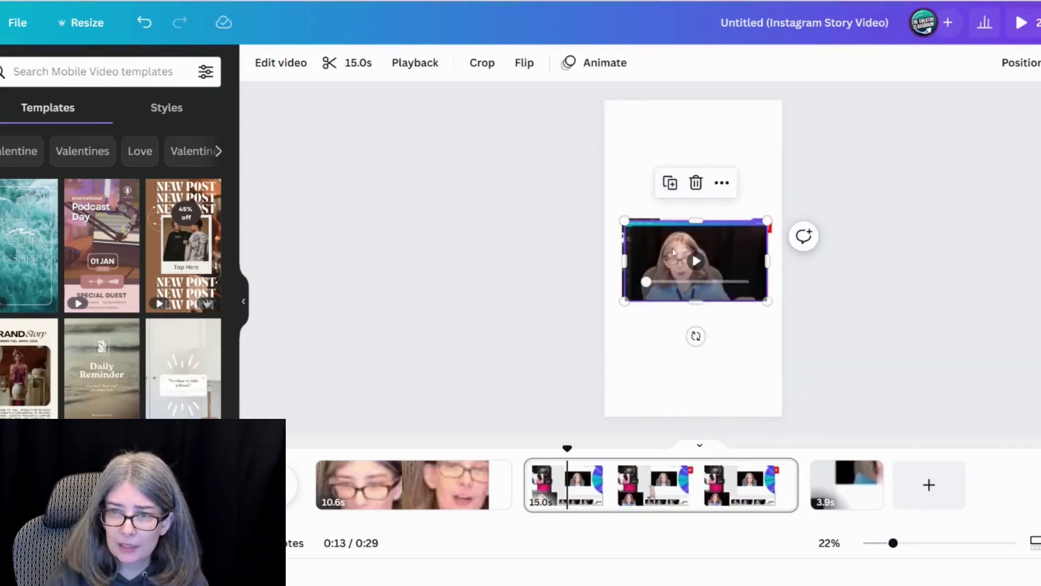
click(660, 254)
right_click(659, 253)
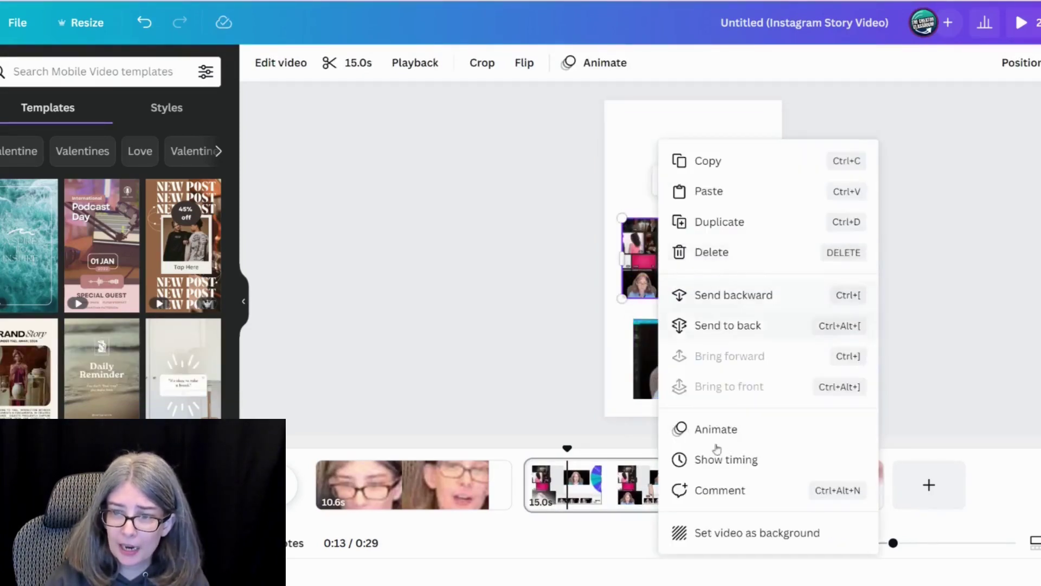
click(714, 524)
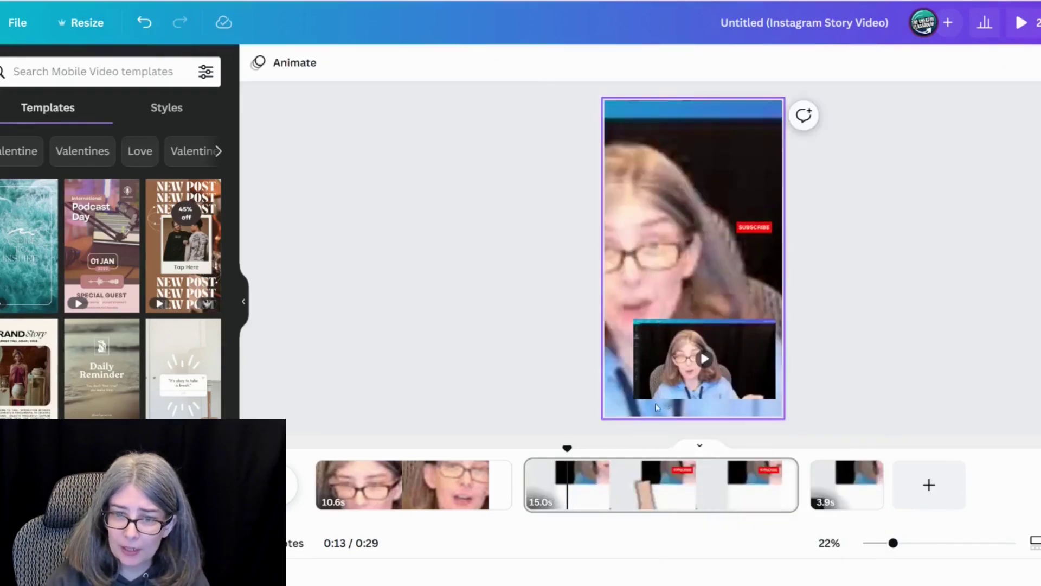
Resize and reposition the remaining video copy with its handles as an inset
click(720, 325)
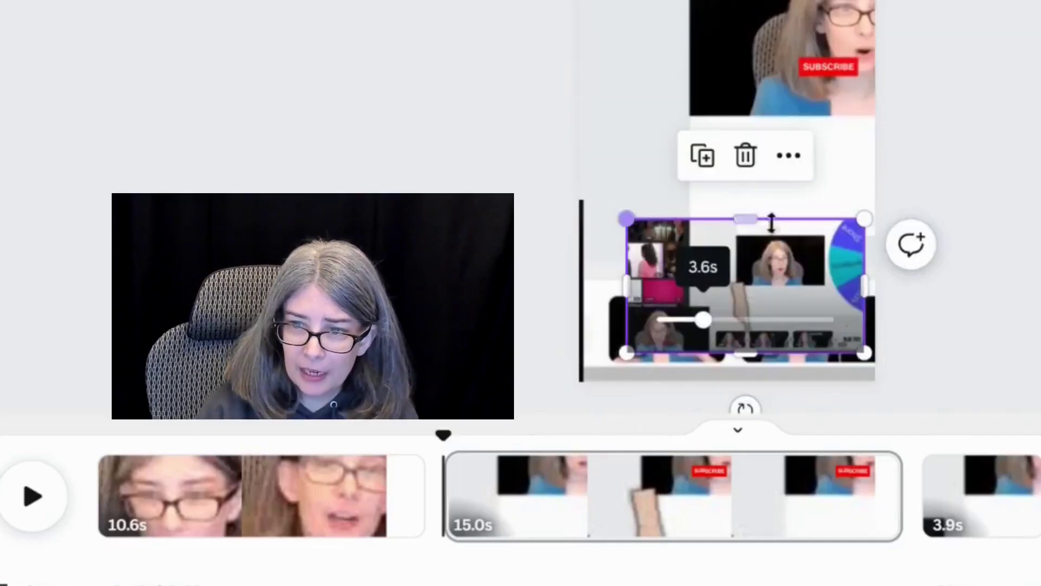
drag(775, 211, 752, 303)
drag(866, 331, 721, 330)
drag(744, 272, 1018, 190)
drag(628, 139, 530, 49)
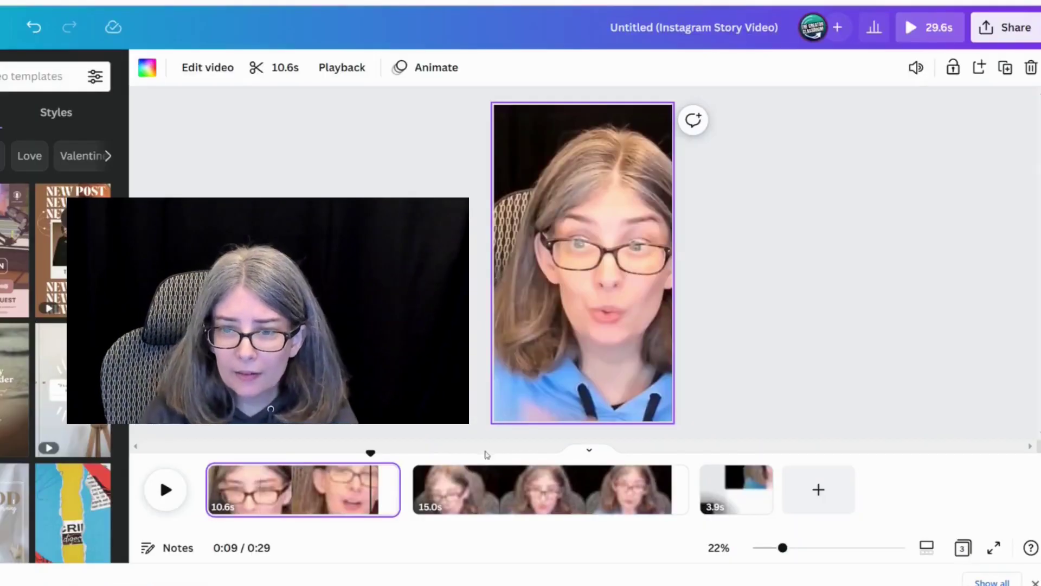
Mute the duplicate video on the 15.0s page by setting its volume to 0
click(515, 493)
click(578, 335)
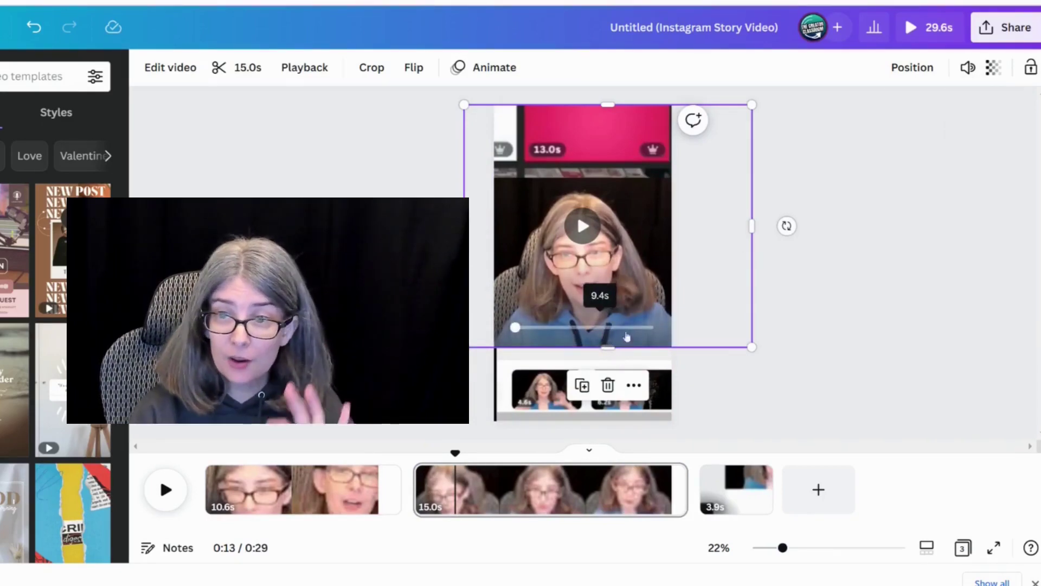
click(967, 68)
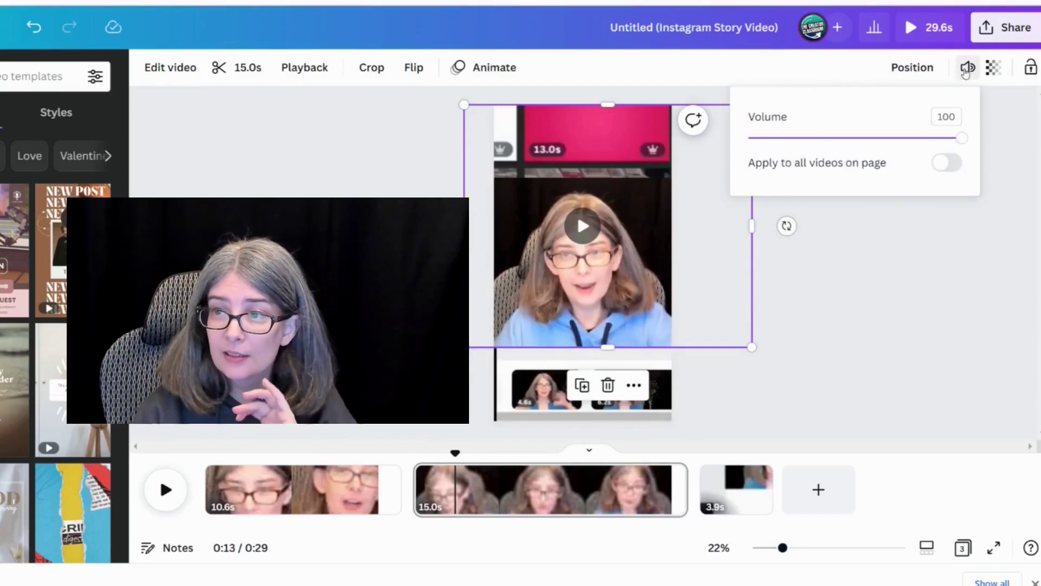
click(750, 139)
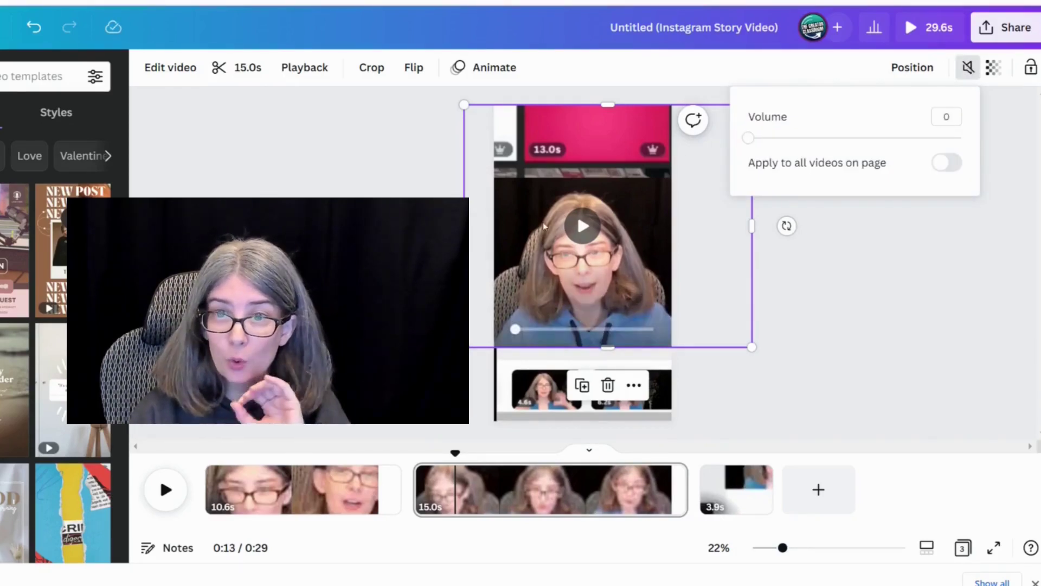
click(824, 299)
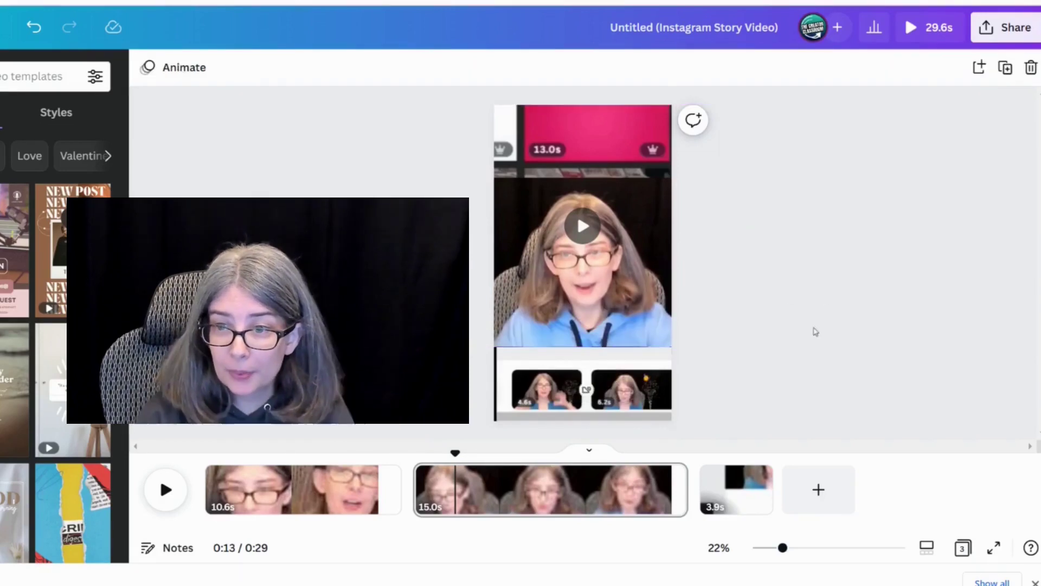
Preview playback, then split the 15.0s clip with S into 12.4s and 2.6s parts
click(383, 488)
click(165, 489)
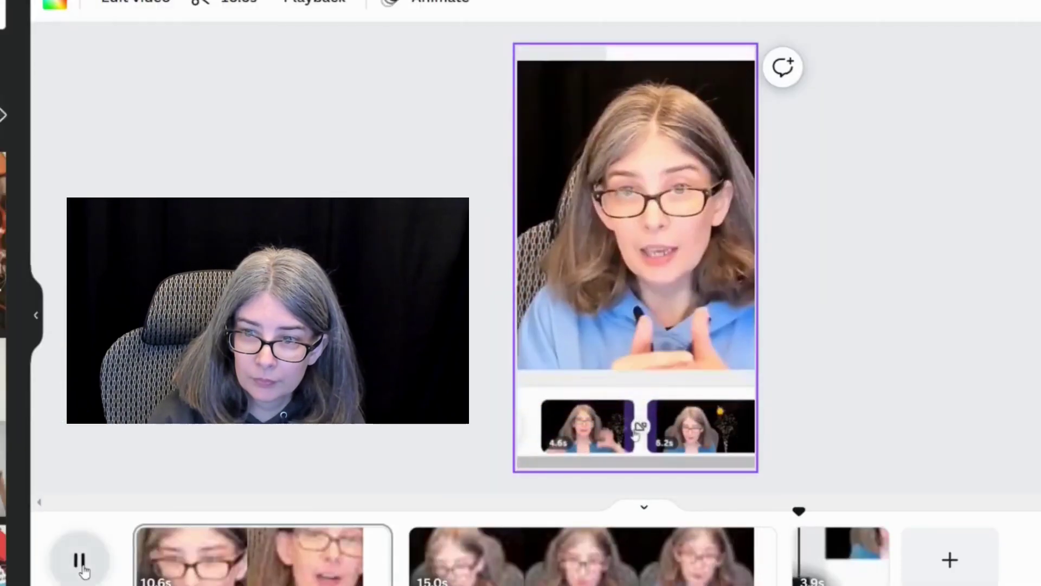
click(79, 561)
click(709, 553)
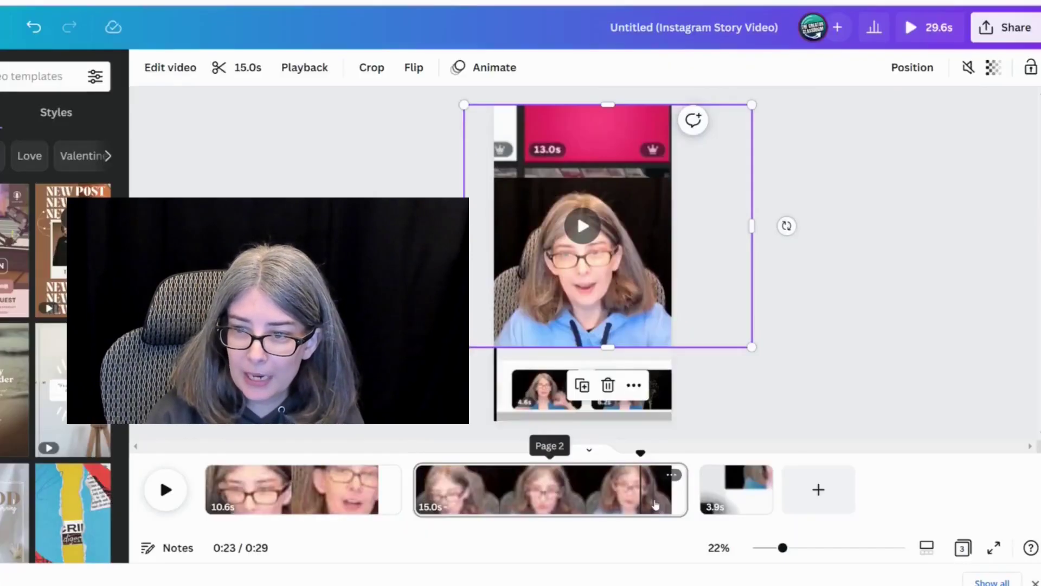
key(s)
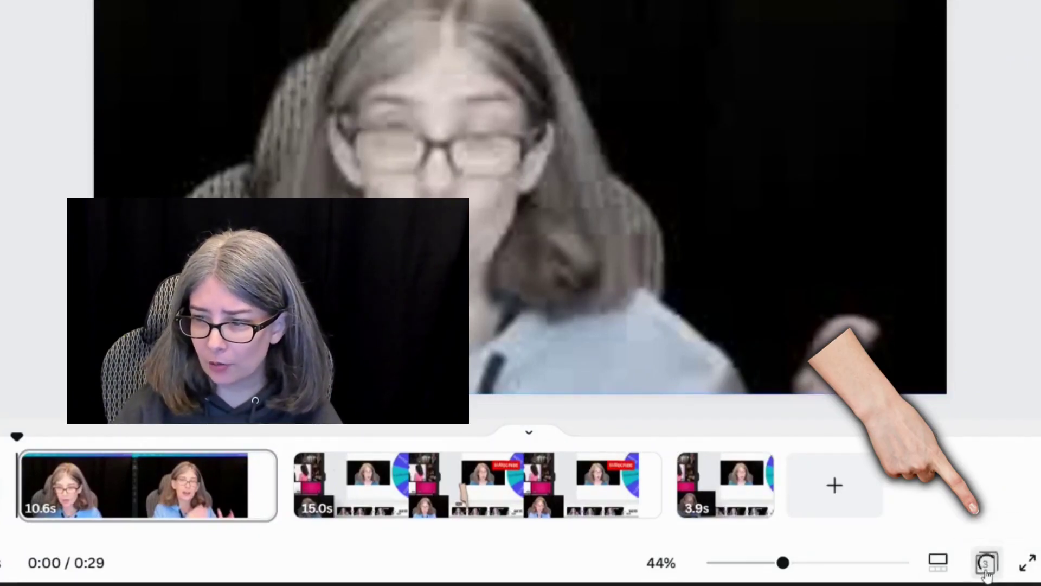
Select pages 1, 2 and 3 in grid view for copying
click(985, 569)
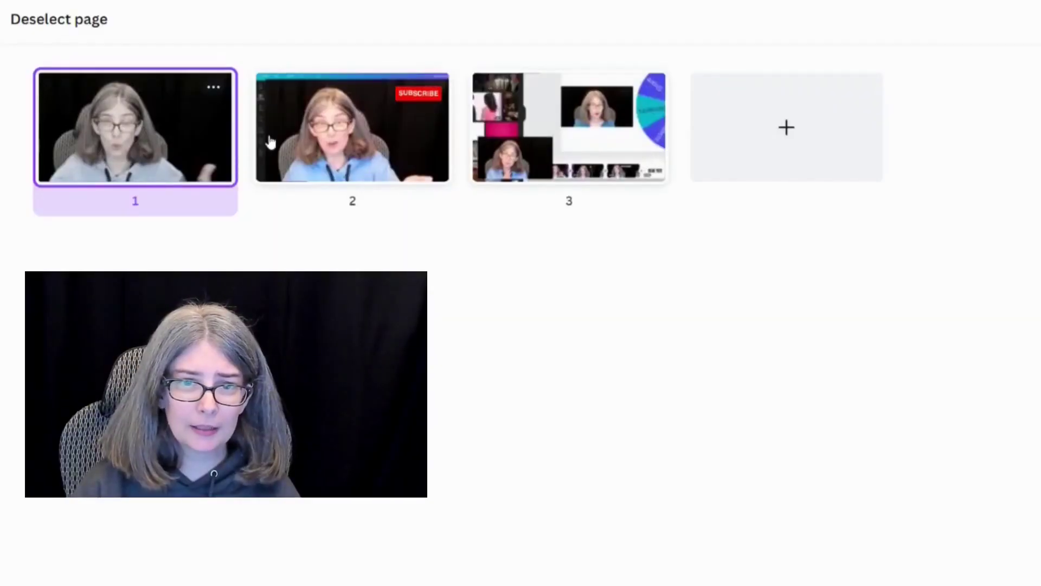
shift+click(356, 150)
shift+click(541, 161)
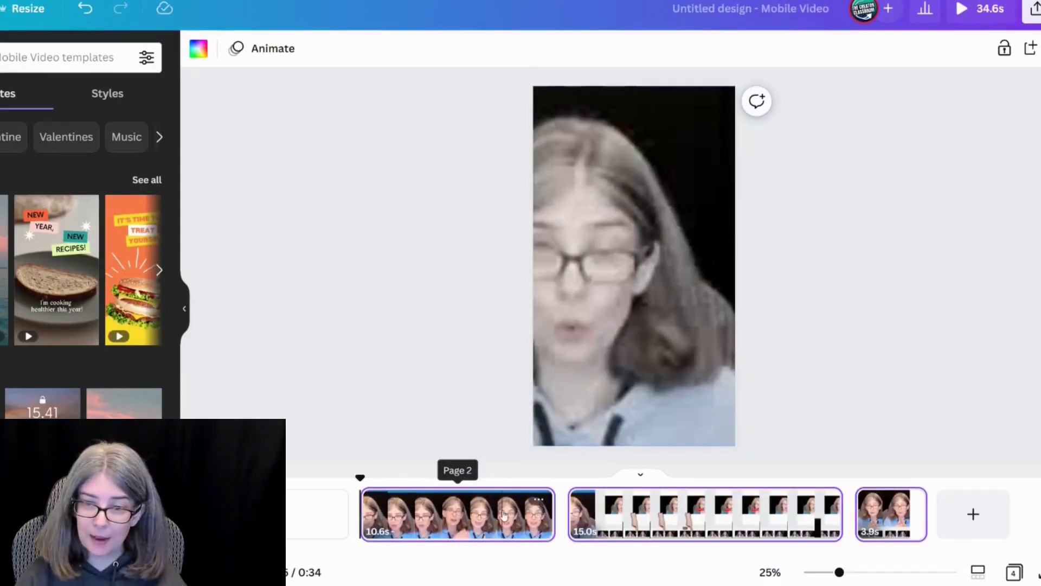
Delete the blank 5.0s first page from the Mobile Video timeline
click(314, 529)
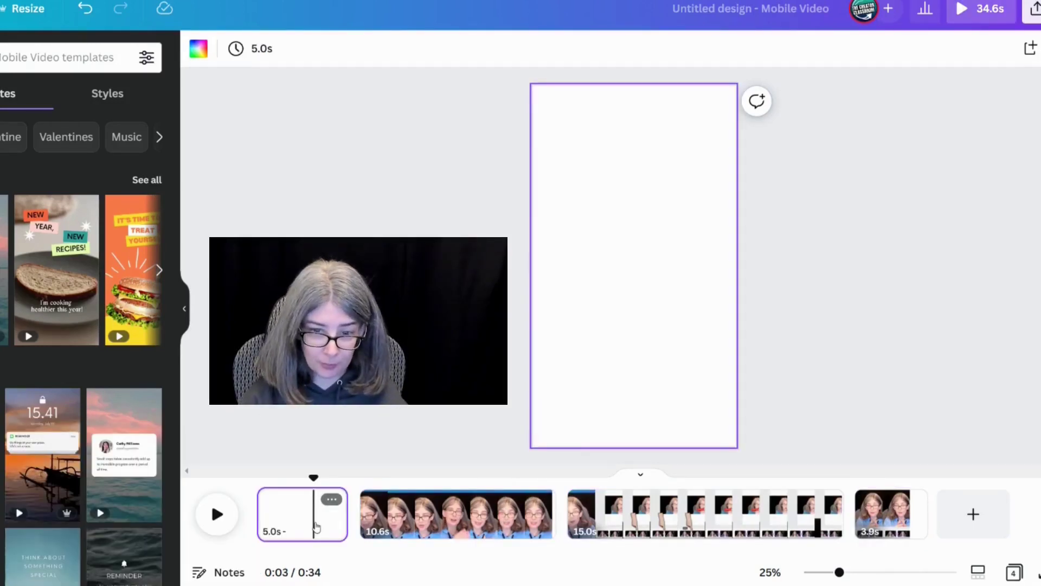
key(Delete)
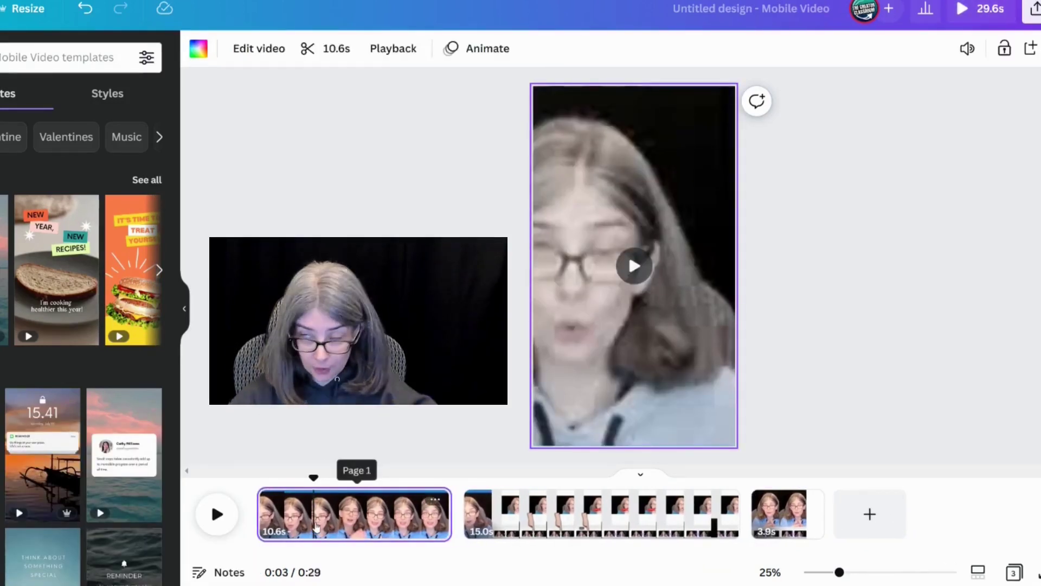